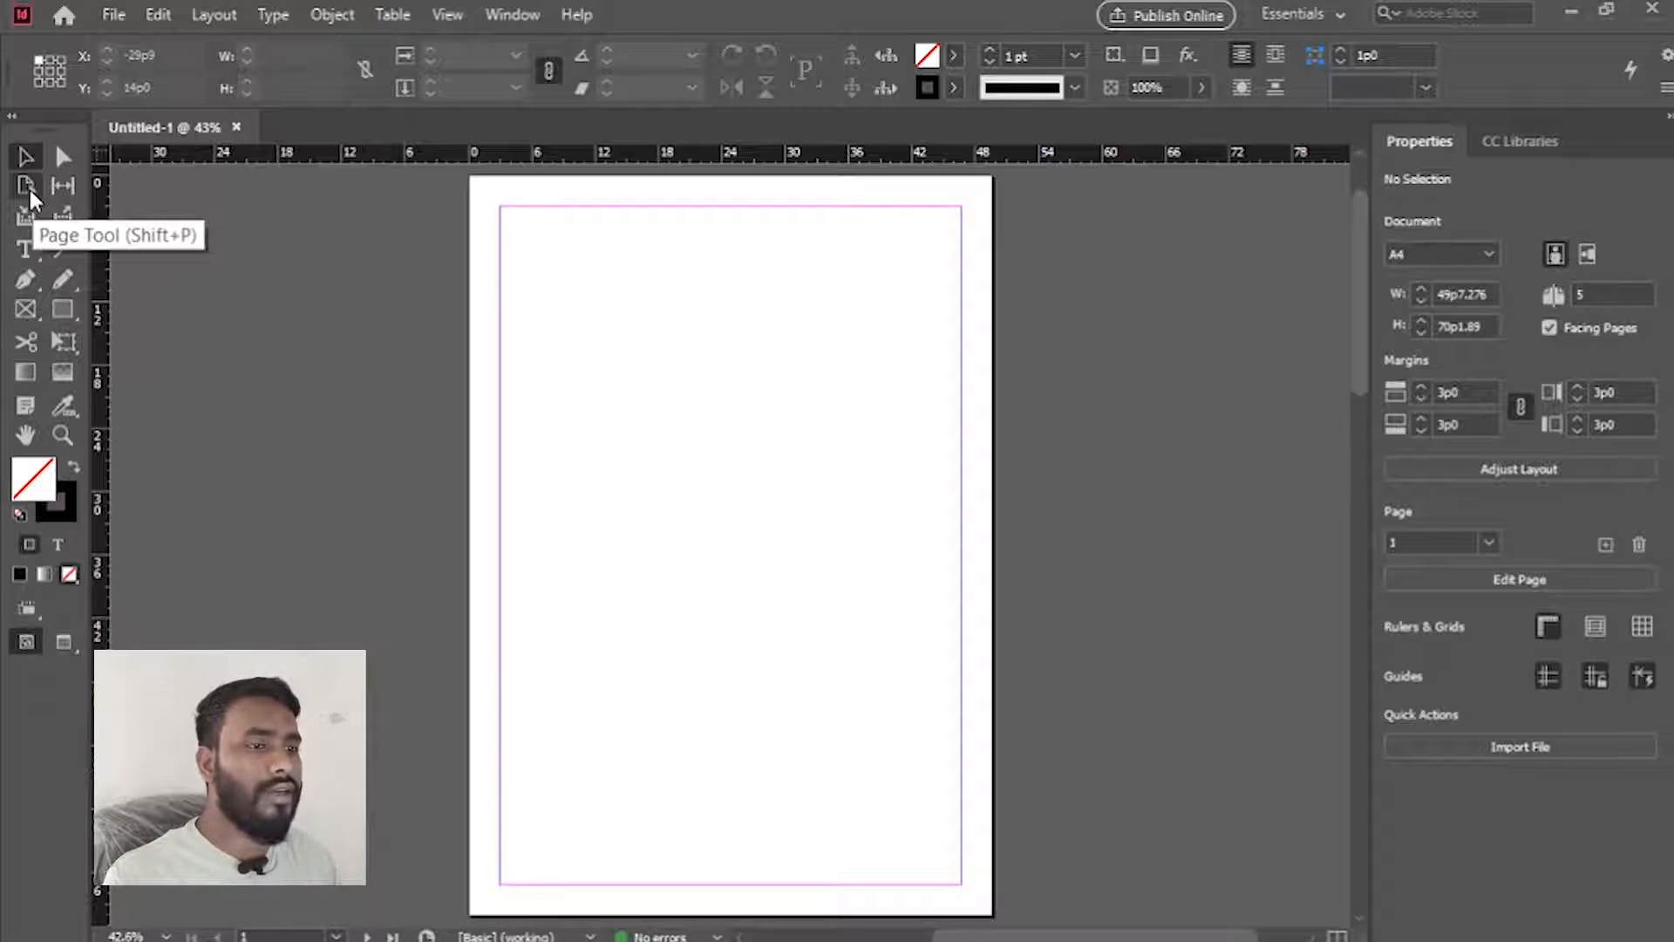
- Activate the Page tool and change the units of both the horizontal and vertical rulers to millimeters
click(28, 186)
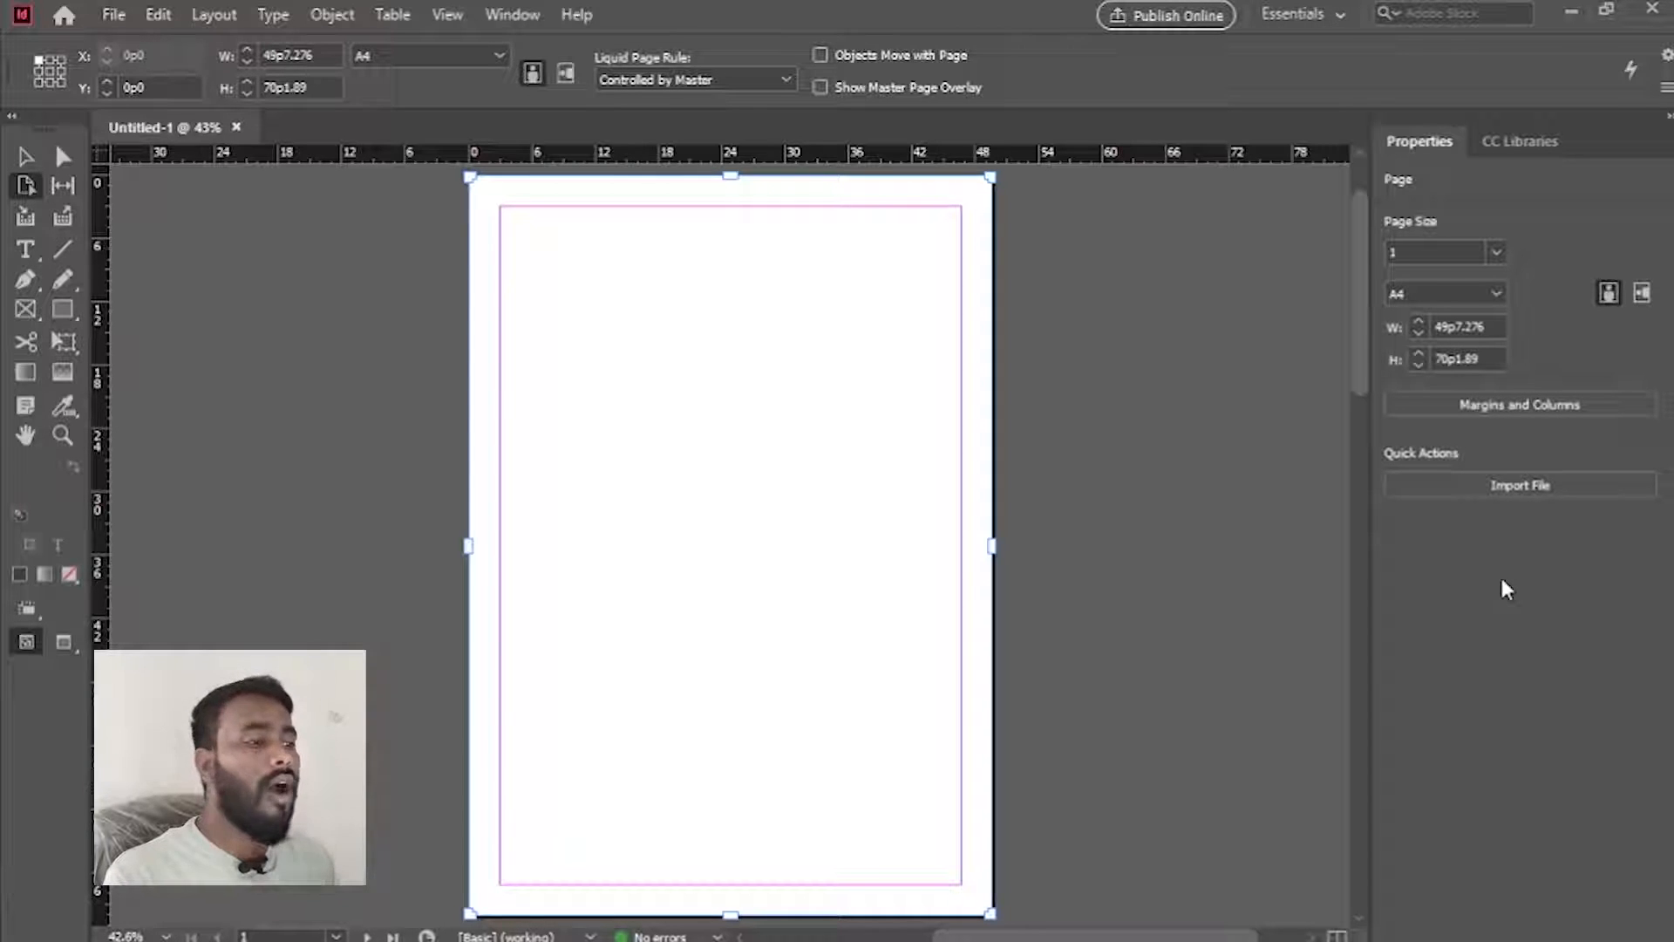
right_click(391, 154)
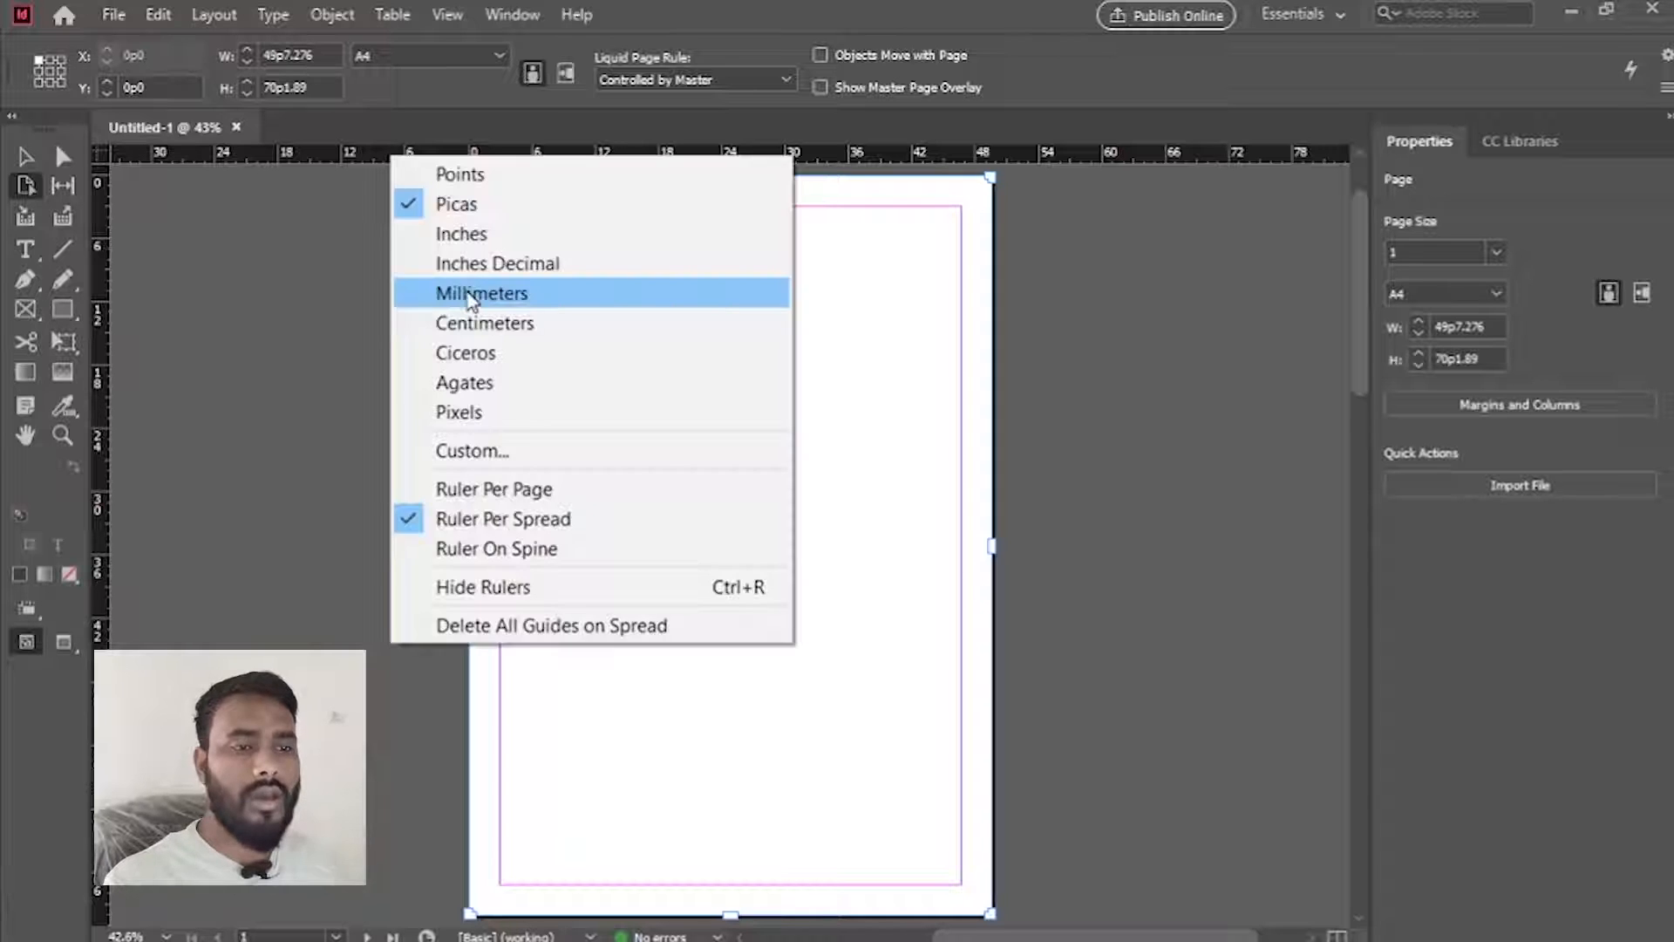
click(472, 296)
right_click(99, 223)
click(153, 363)
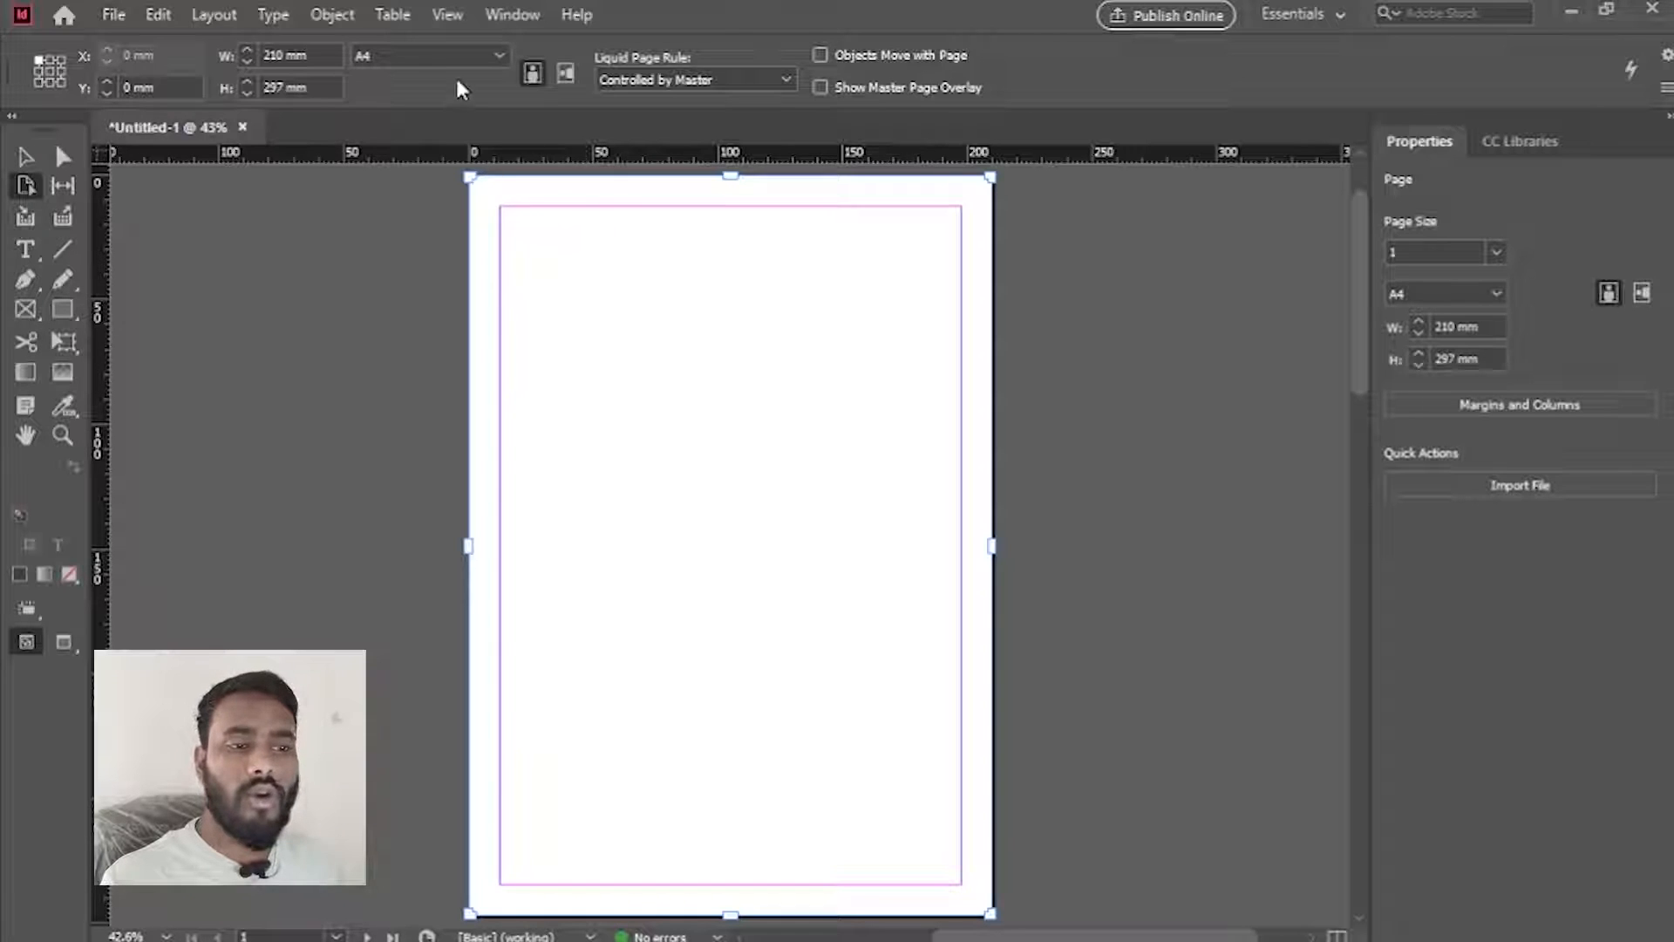
- Change the page size to the A5 preset
click(449, 58)
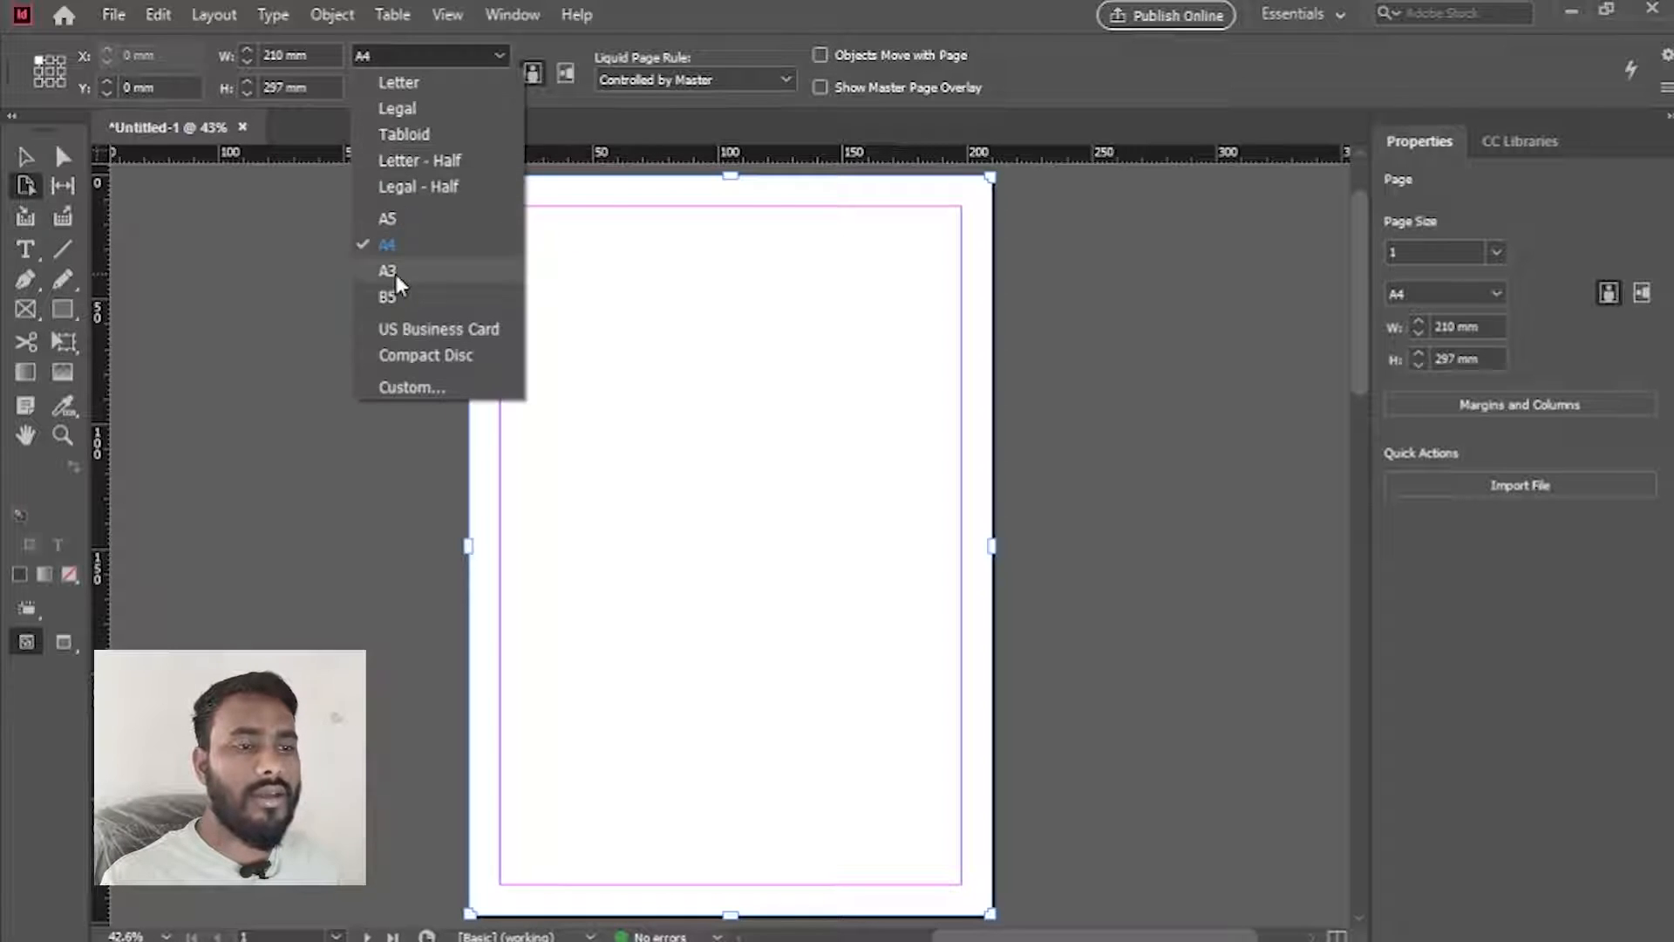
click(400, 248)
click(401, 58)
click(492, 218)
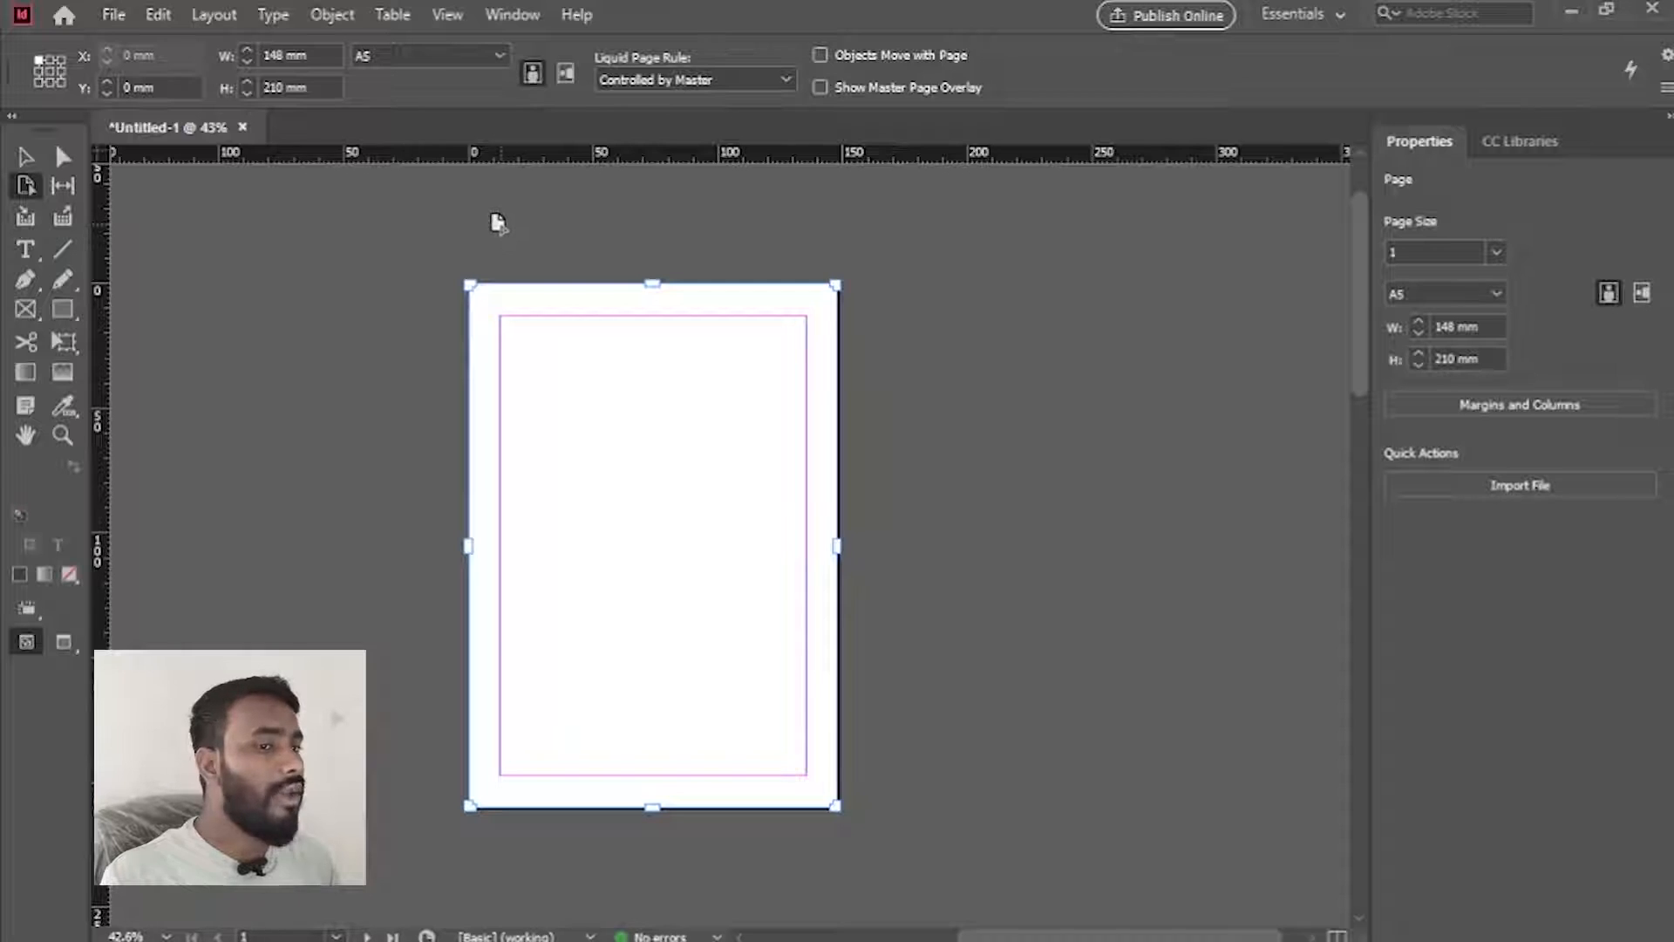
- Set a custom page size 200 mm wide and 300 mm high
click(226, 61)
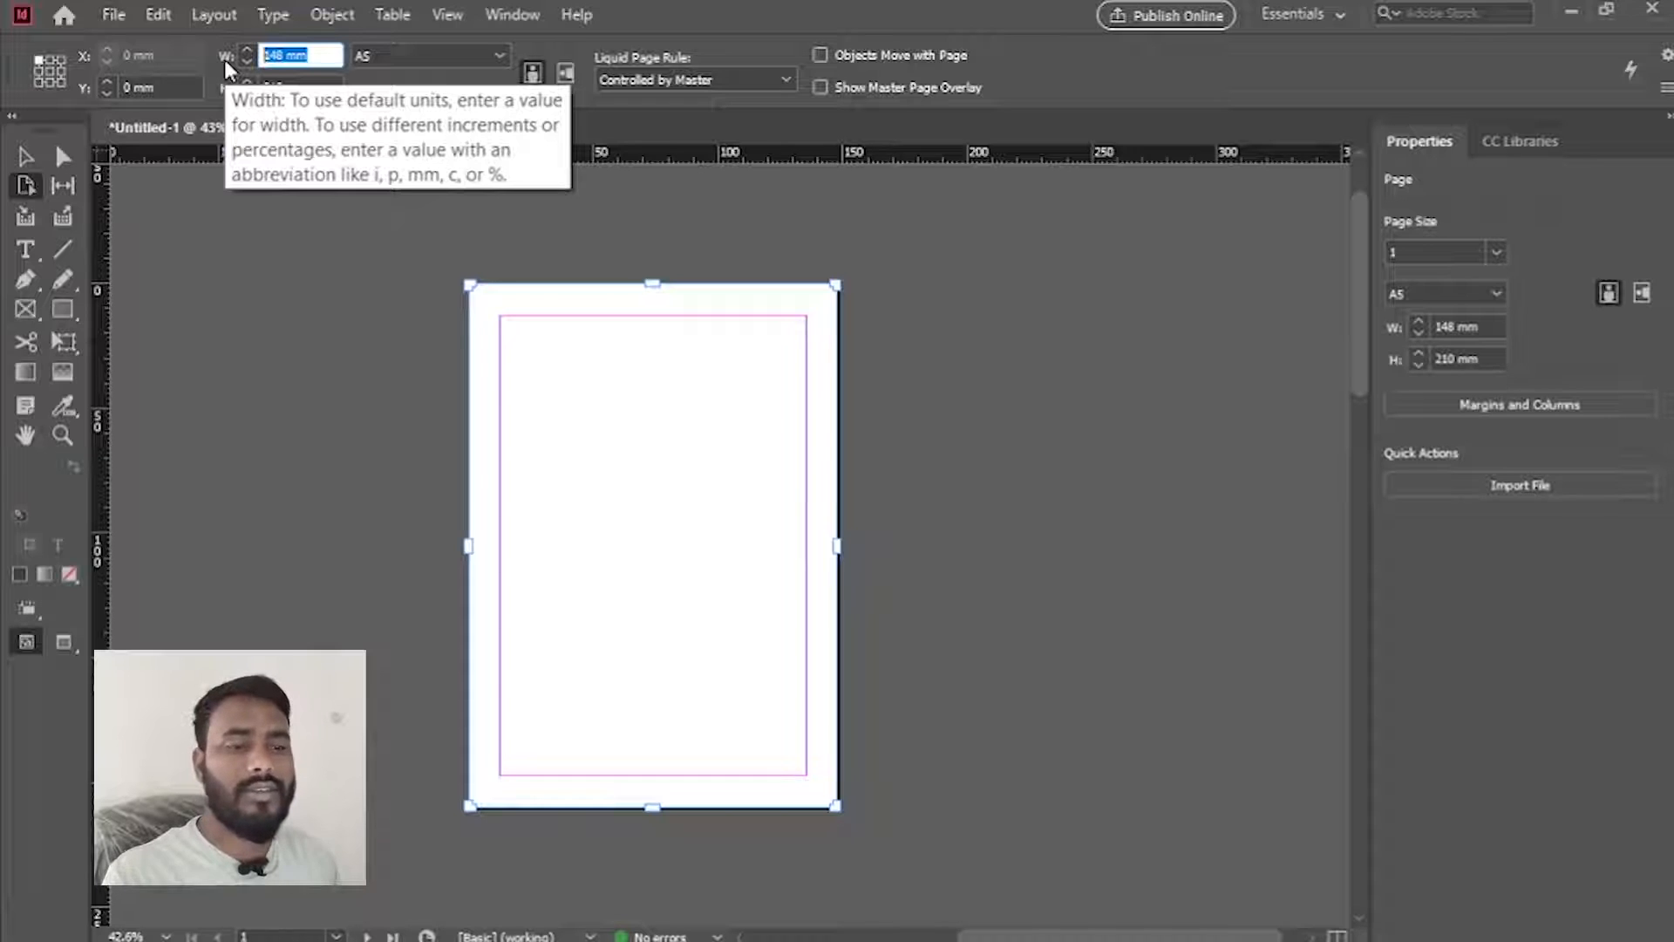
text(200)
key(Tab)
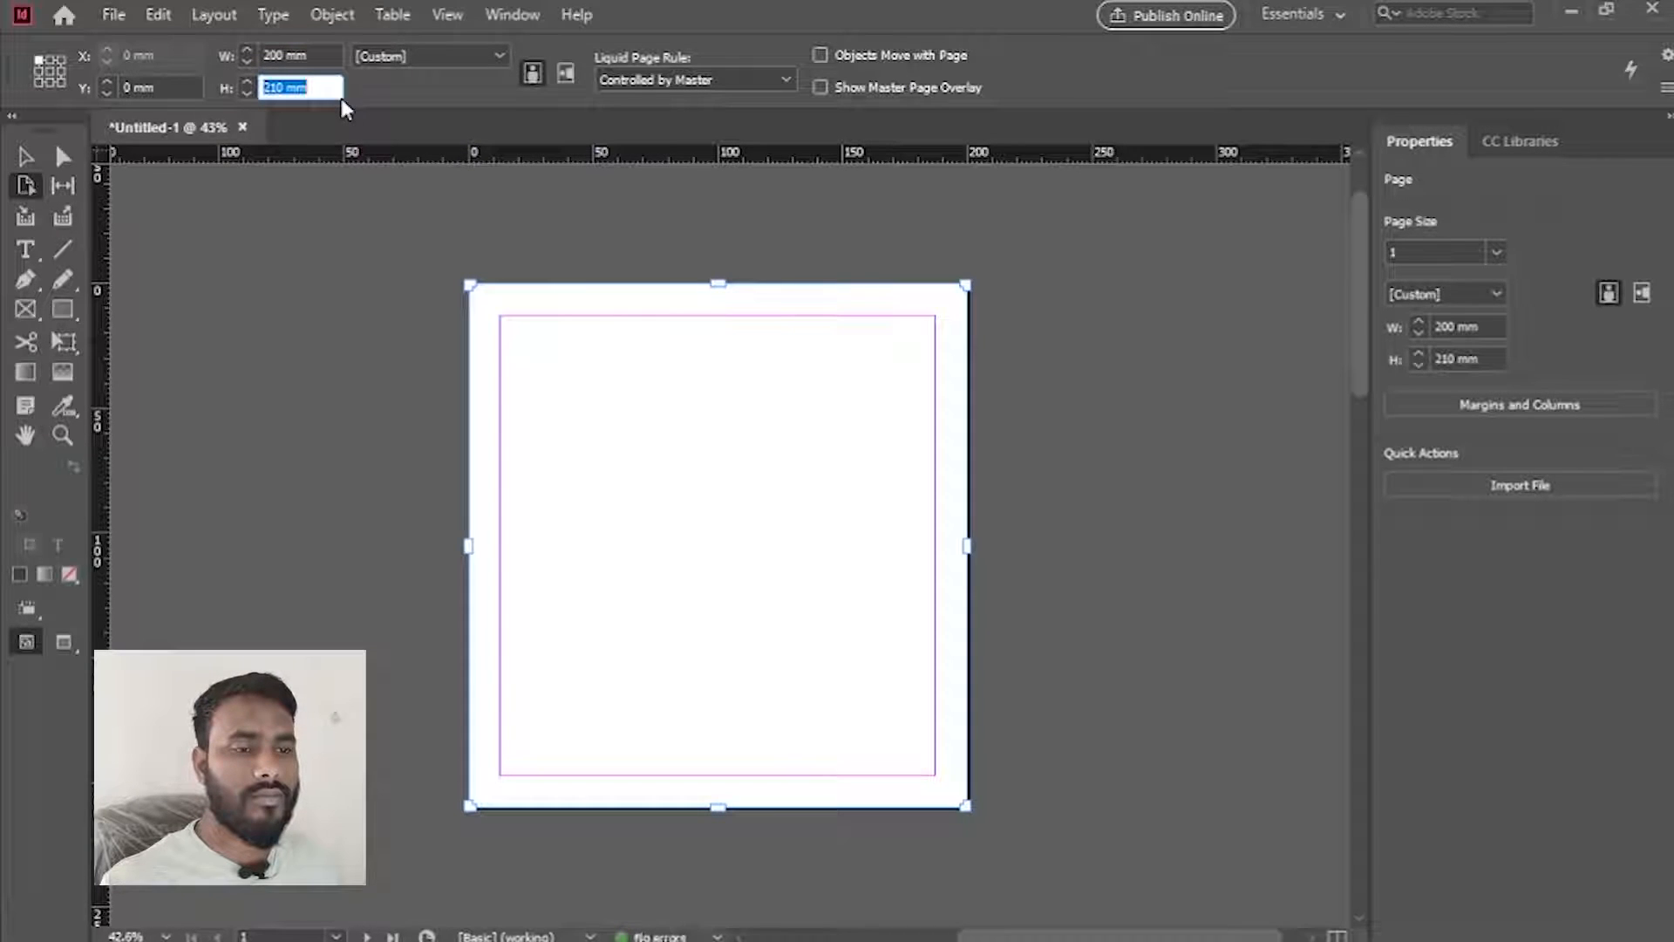
text(300)
key(Return)
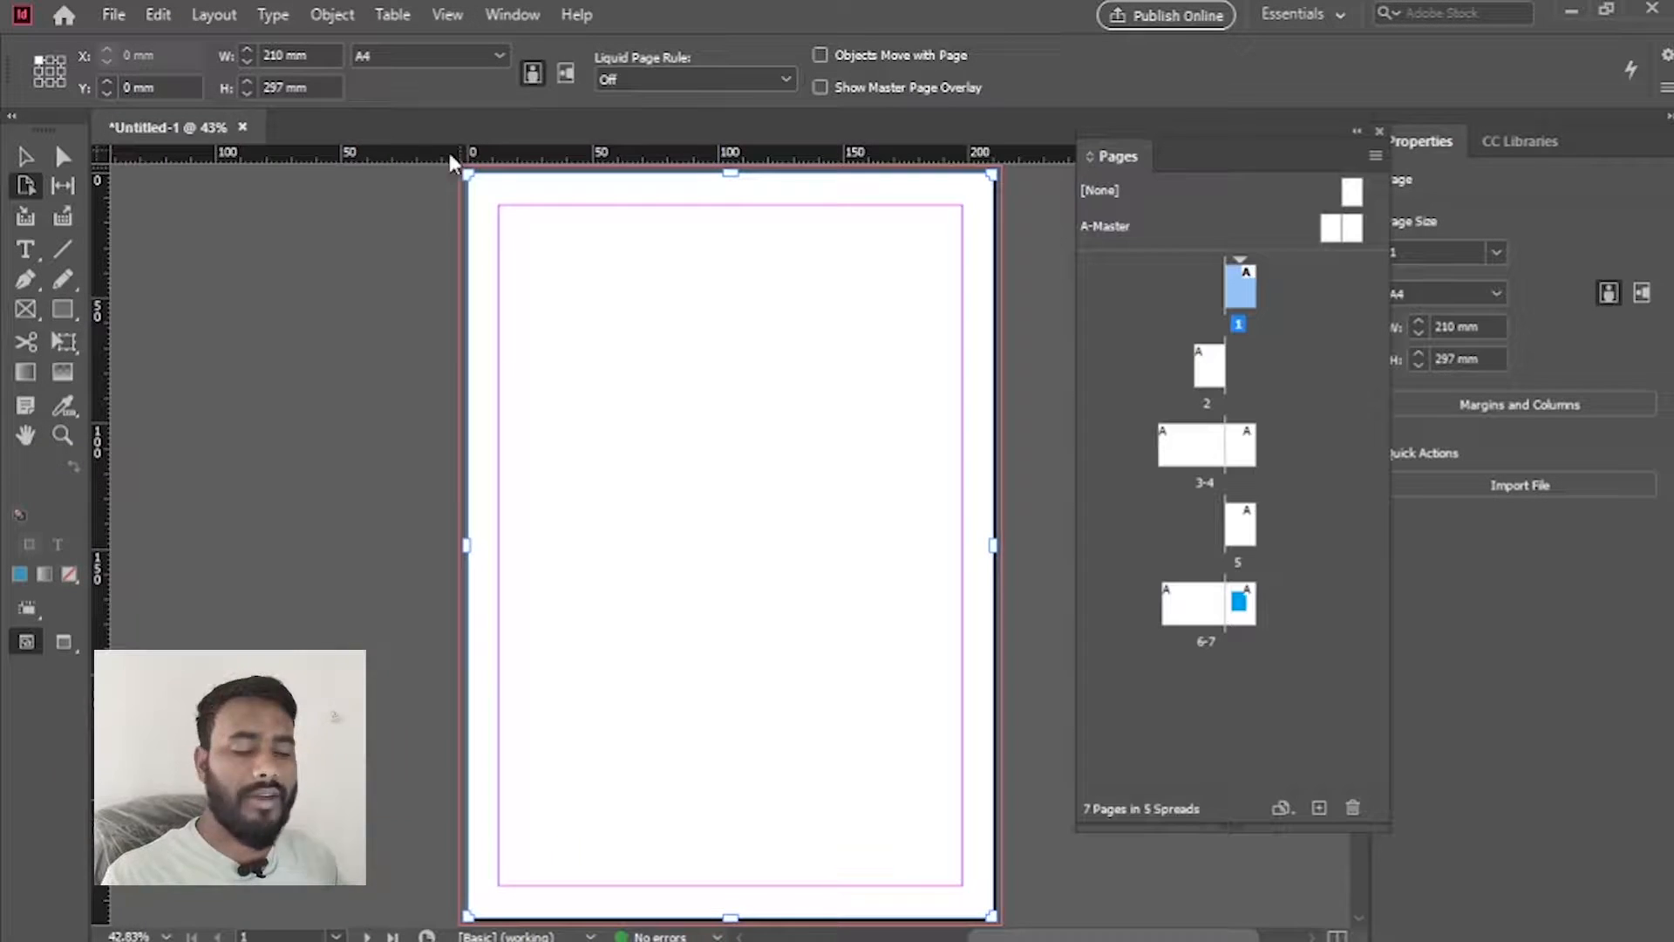
- Switch page 1 to landscape orientation and set all four linked margins to 20 mm
click(565, 73)
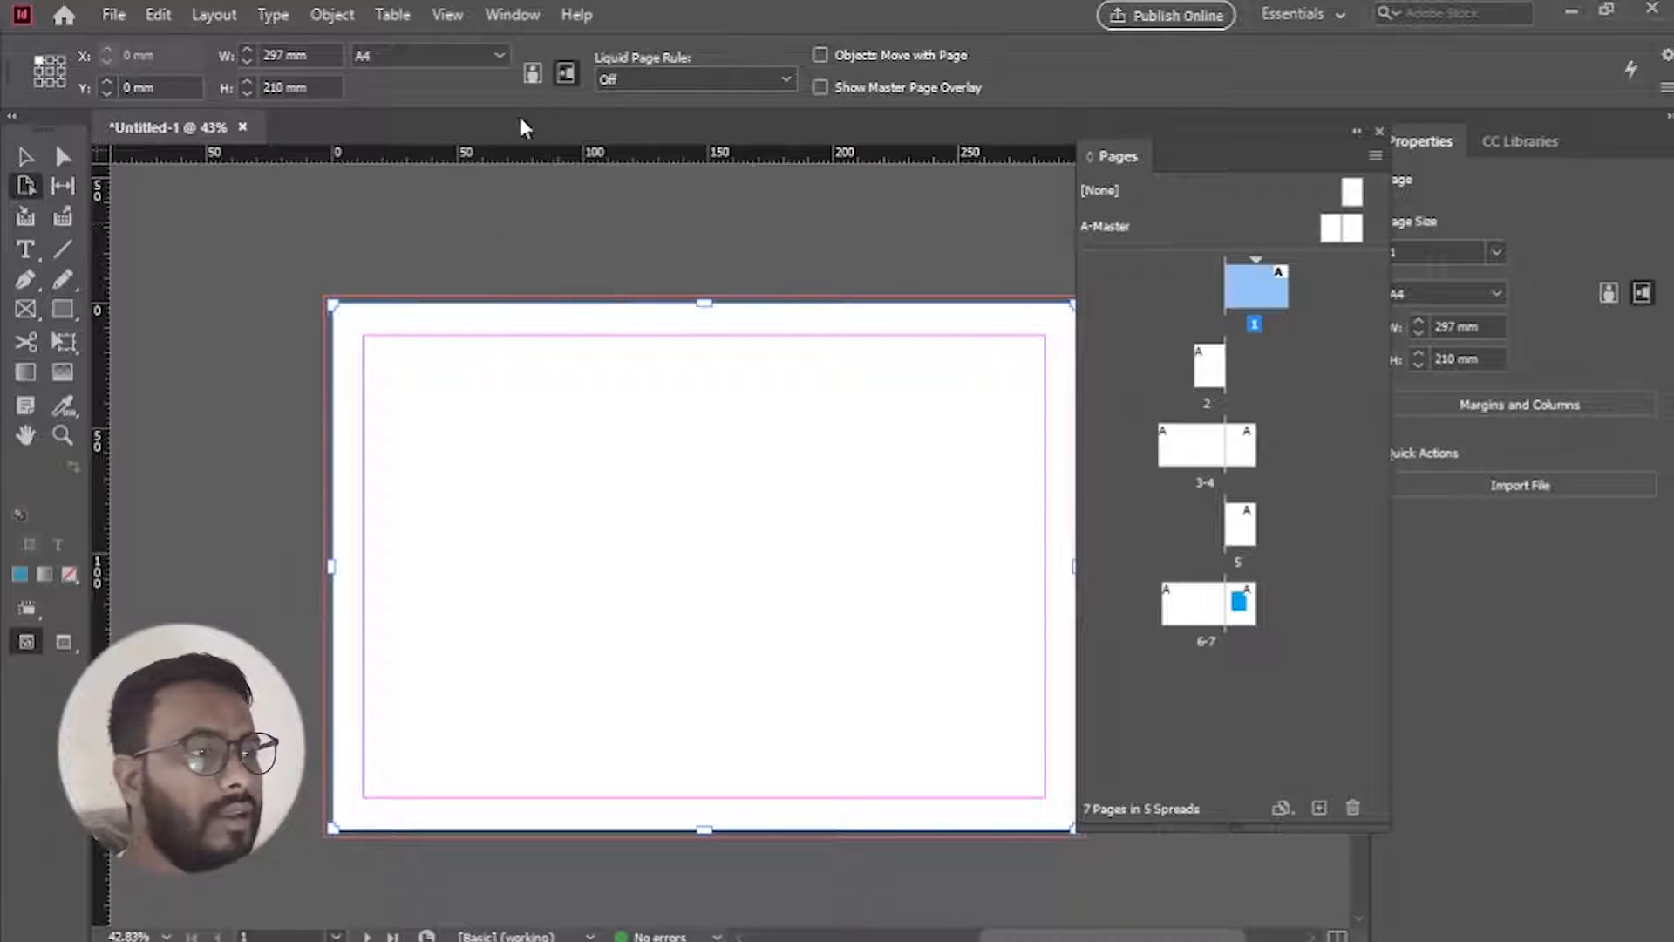
drag(1264, 133, 1205, 459)
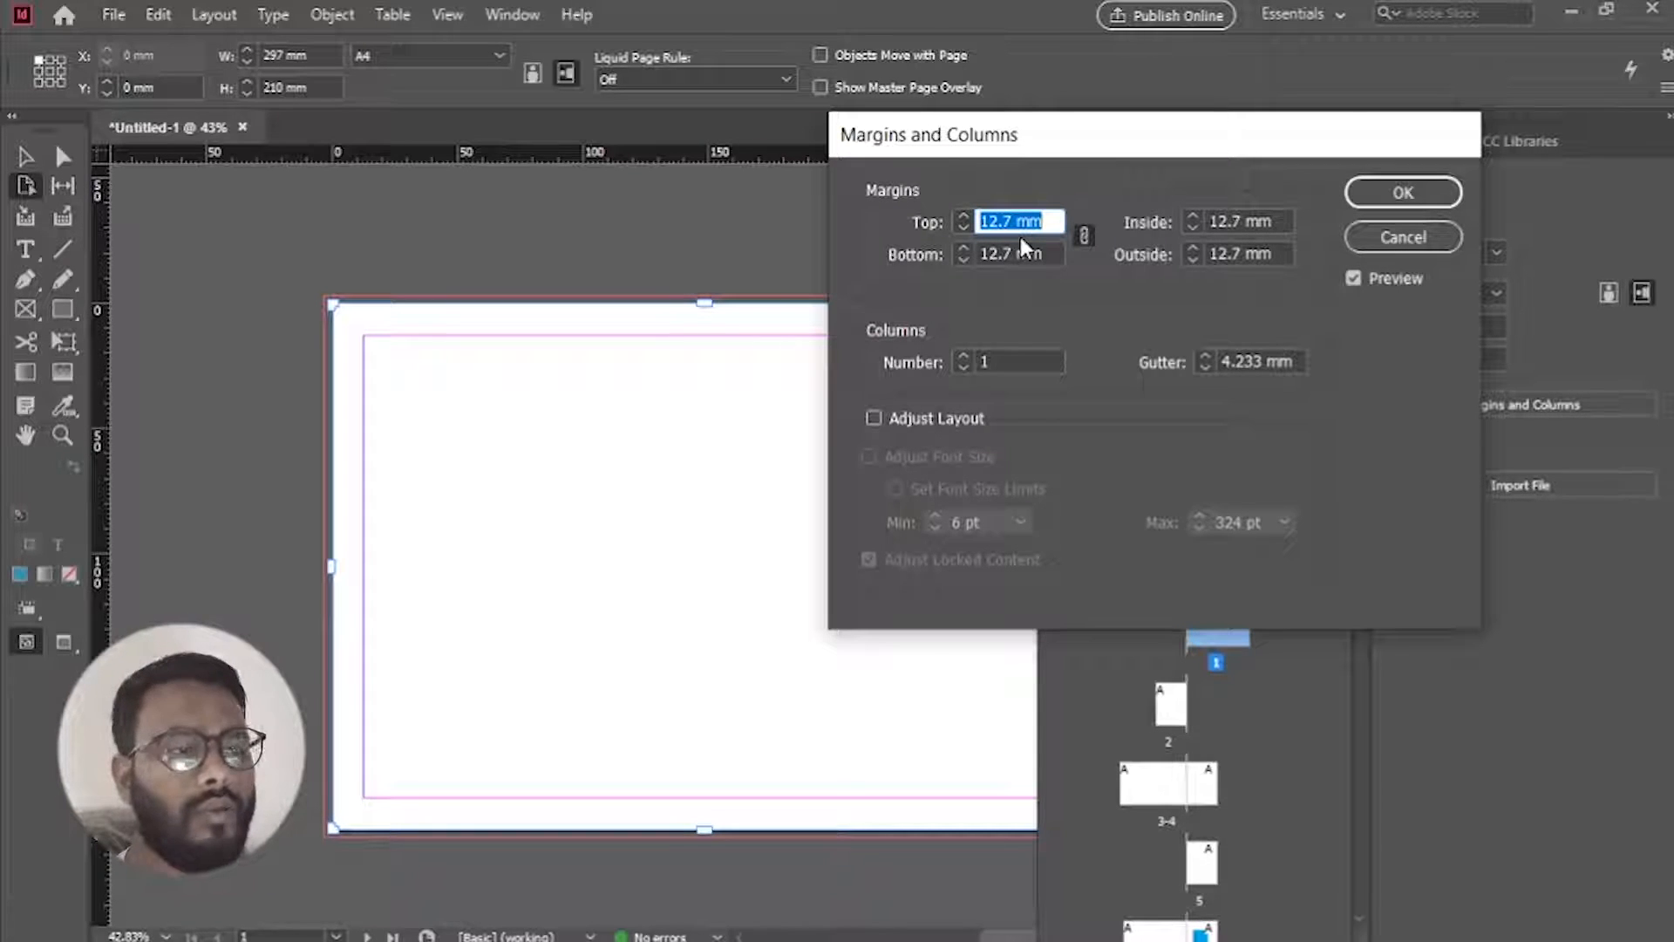
click(964, 215)
click(964, 218)
click(964, 218)
click(965, 218)
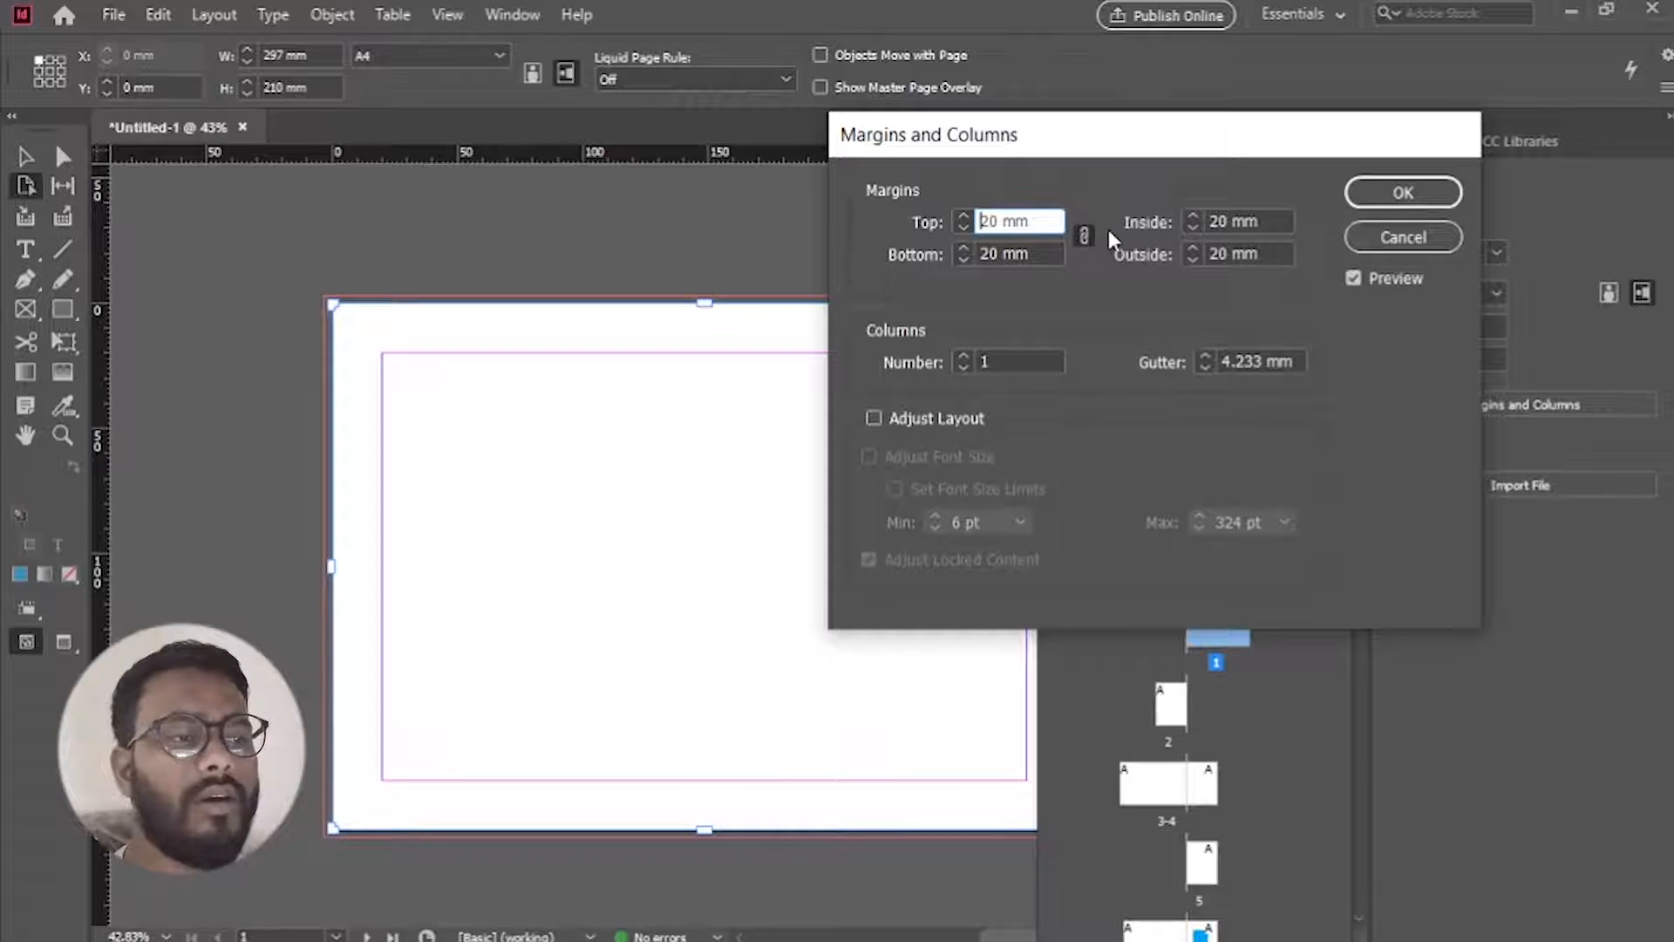
- Unlink the page margins, then set the top margin to 24 mm and the bottom margin to 22 mm
click(1084, 234)
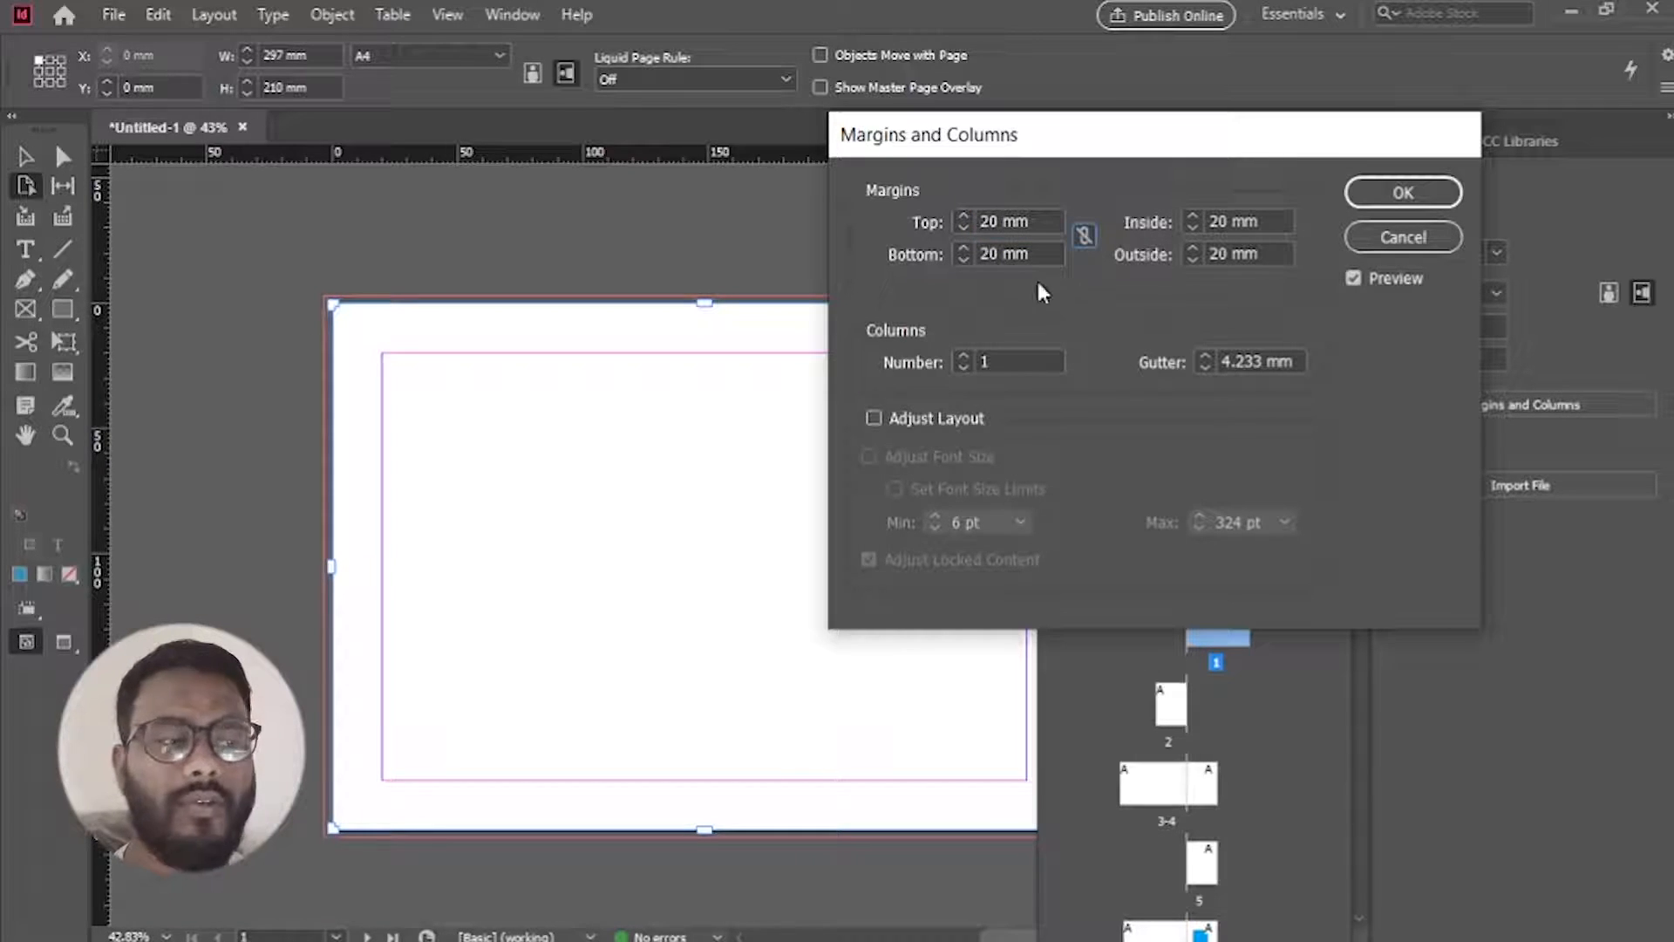
click(962, 219)
click(962, 219)
click(962, 219)
click(962, 219)
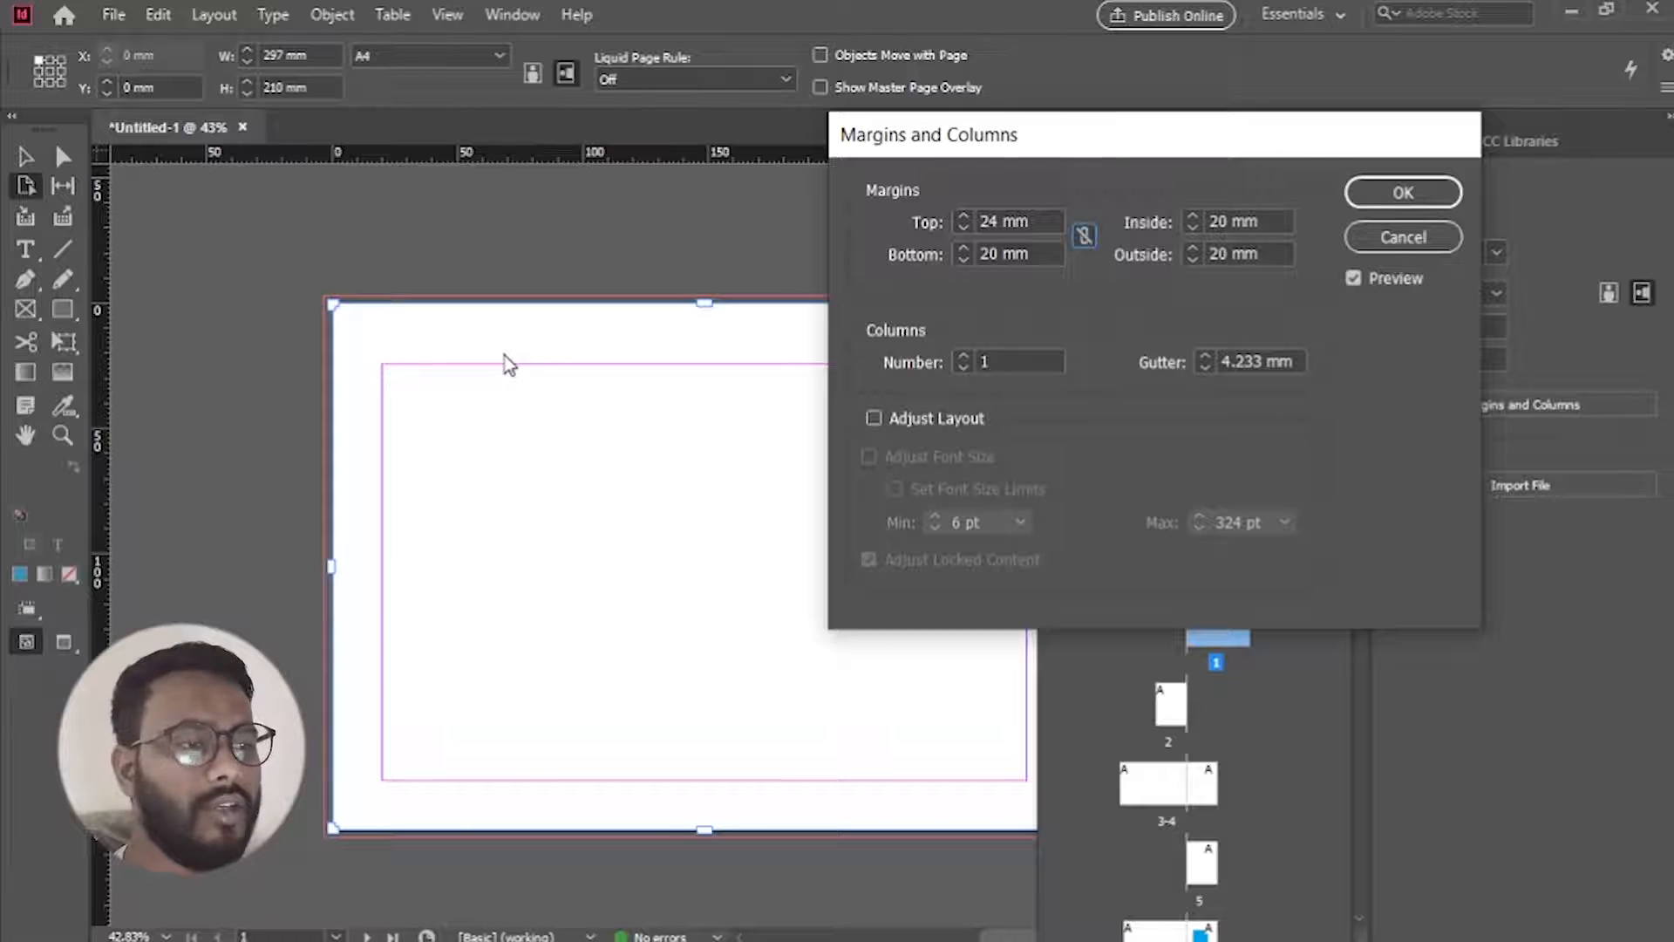
click(963, 249)
click(963, 249)
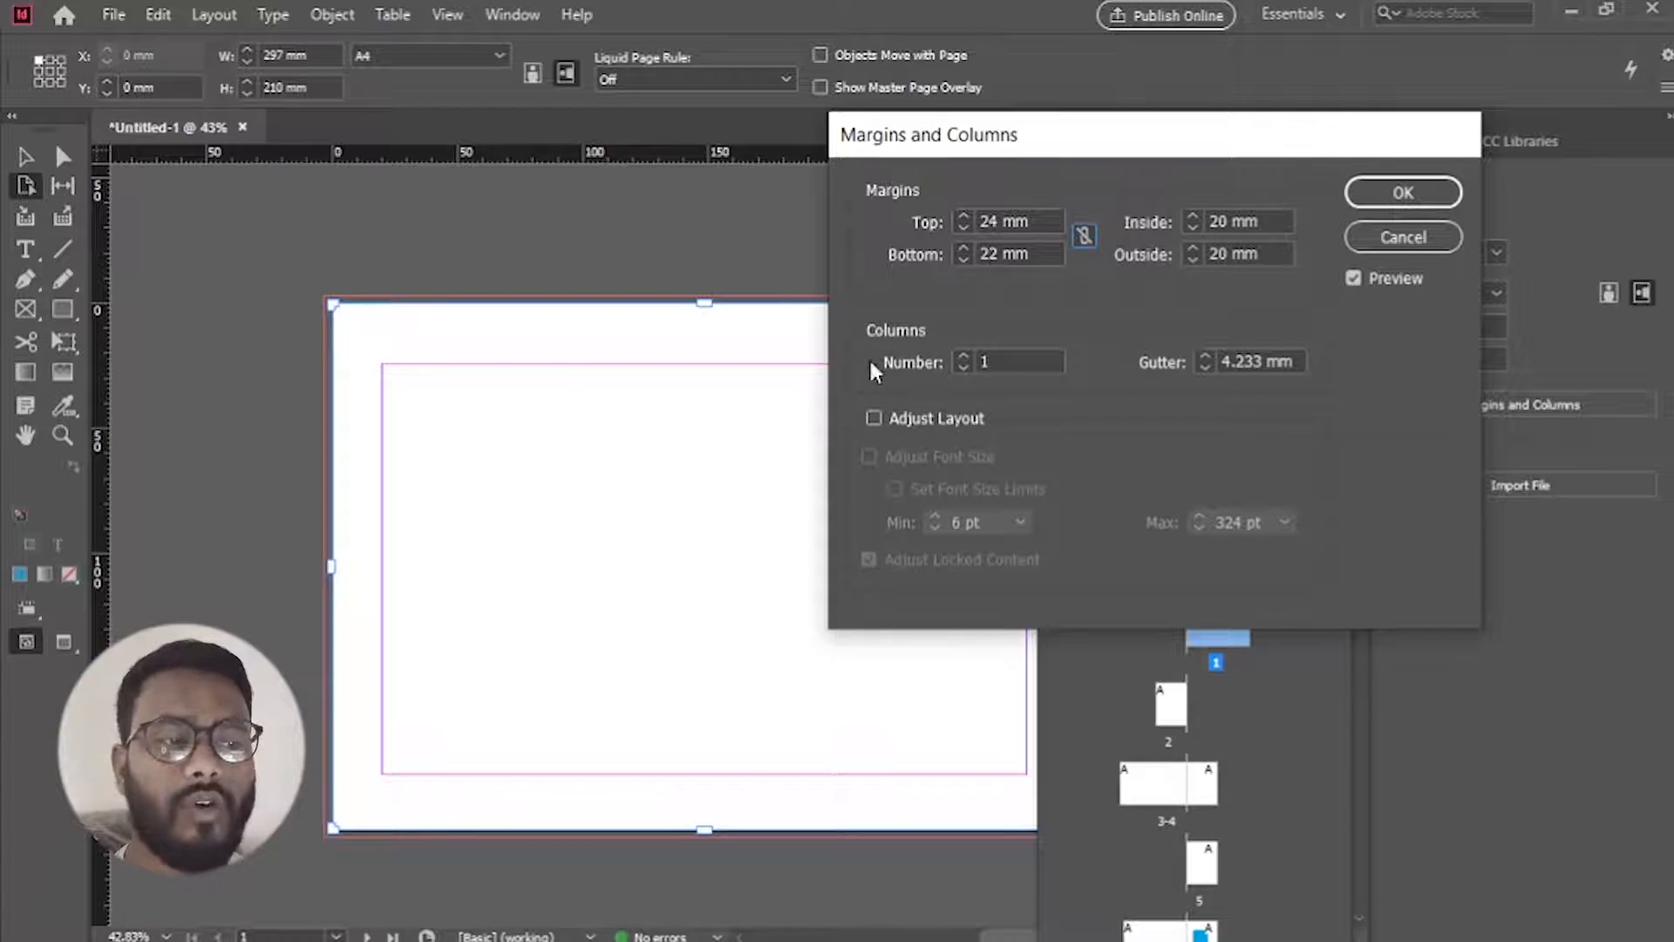
- Divide page 1 into 3 columns with a 7 mm gutter and apply the margin and column settings
click(962, 356)
click(962, 355)
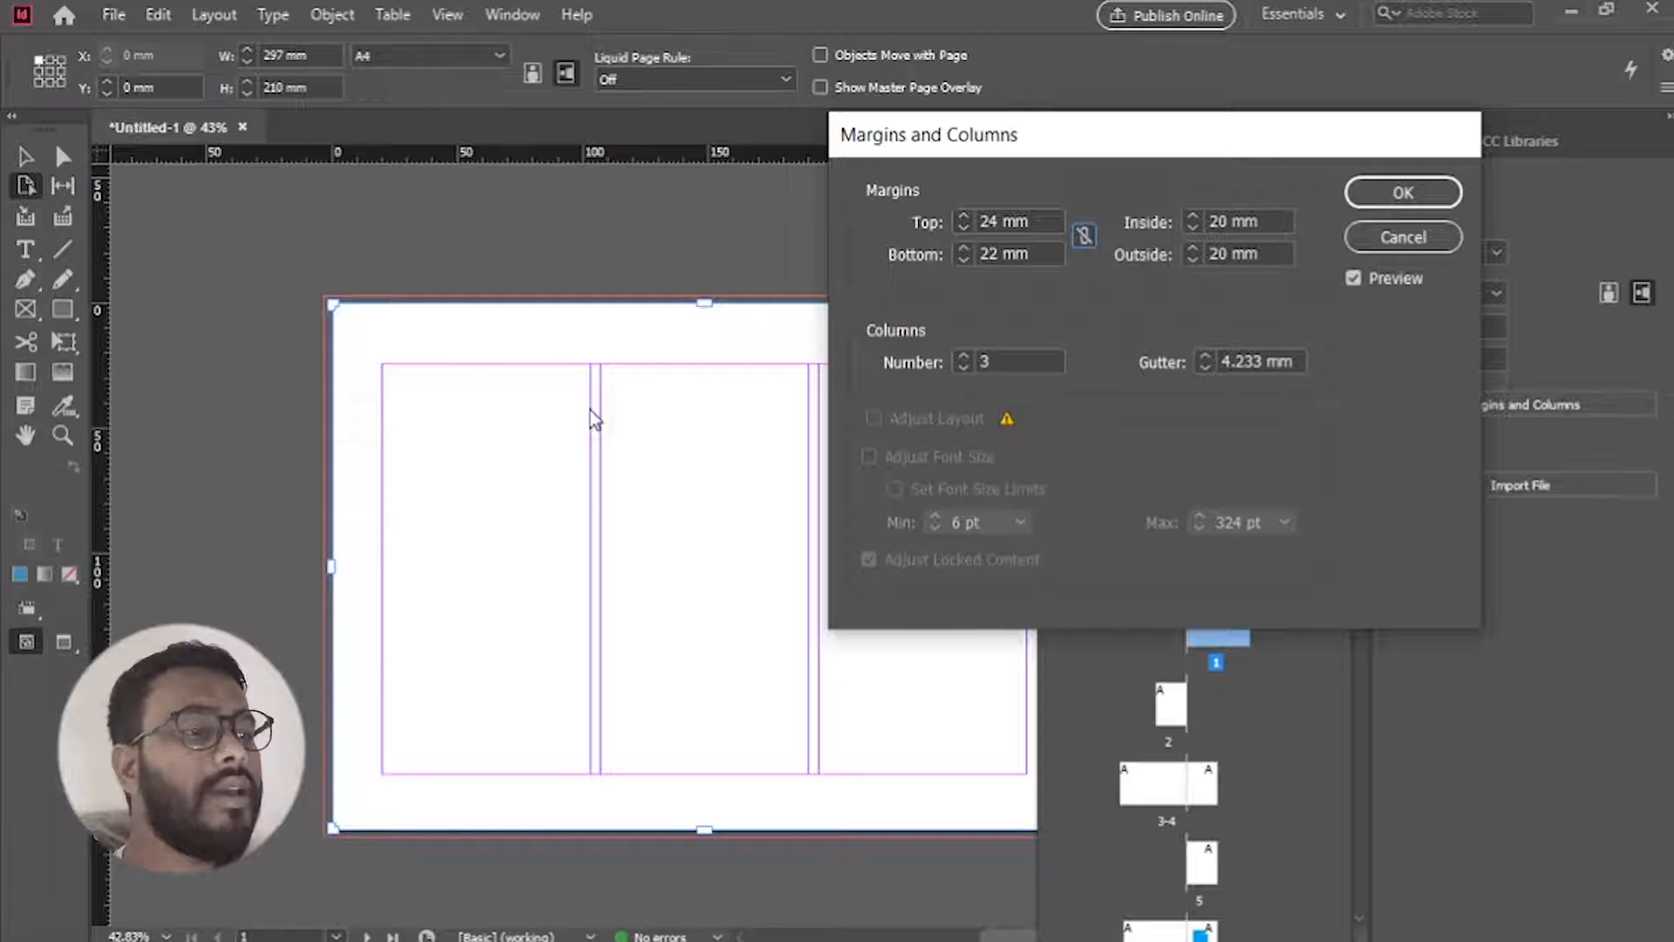
click(1208, 354)
click(1209, 354)
click(1208, 354)
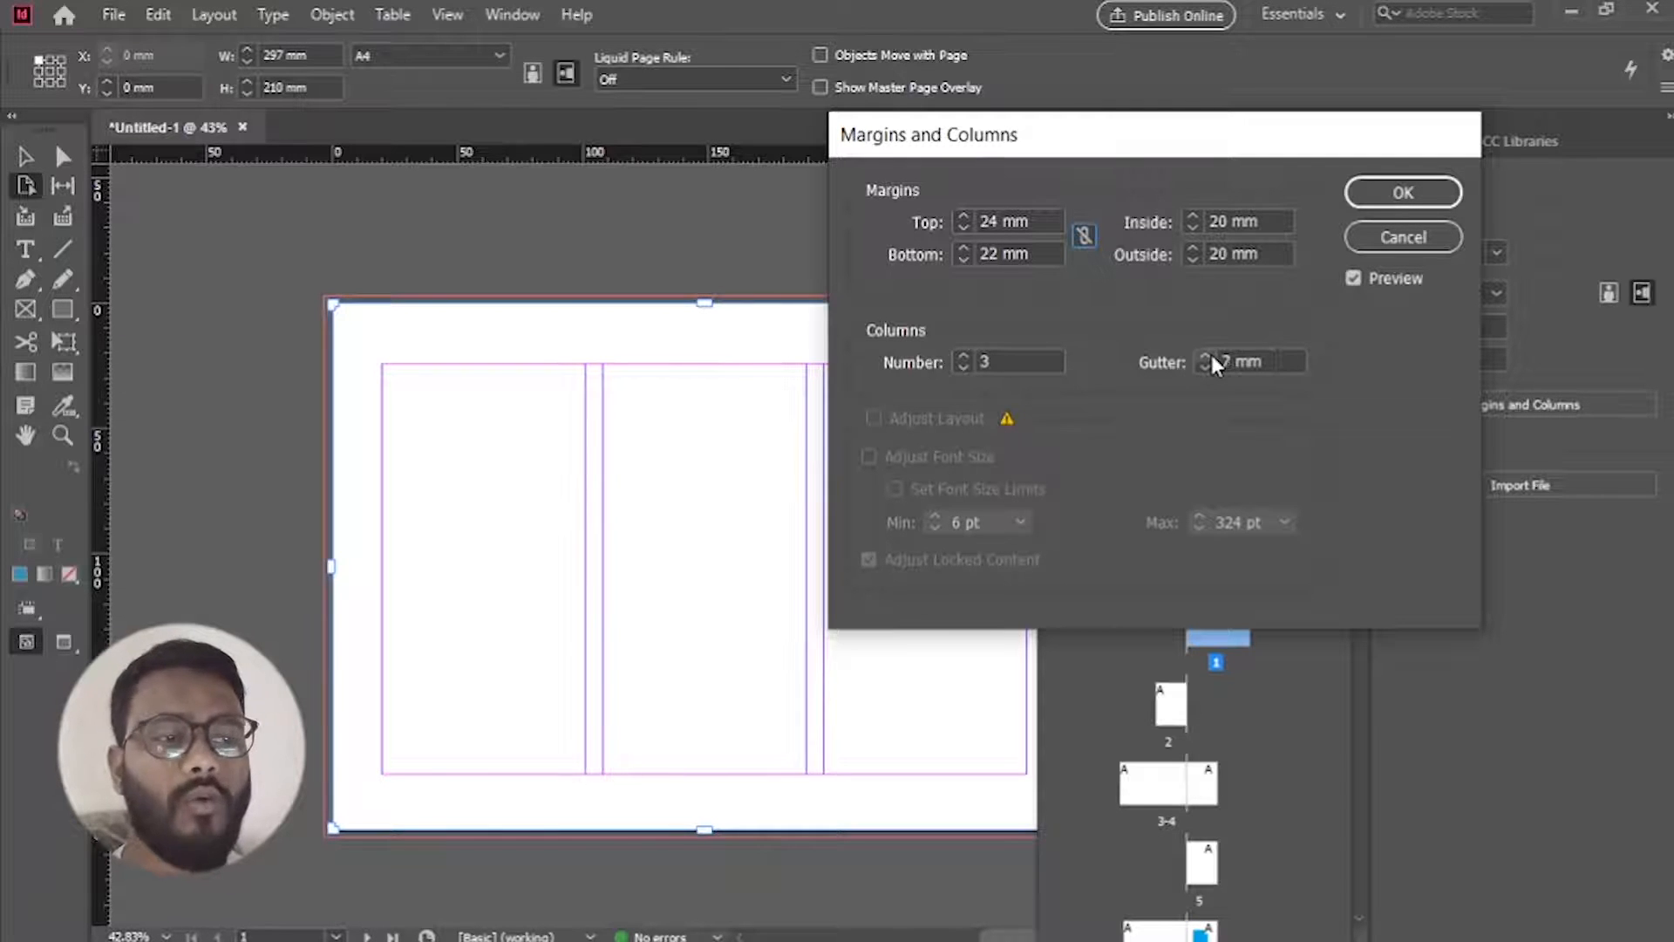
click(1209, 355)
click(1205, 367)
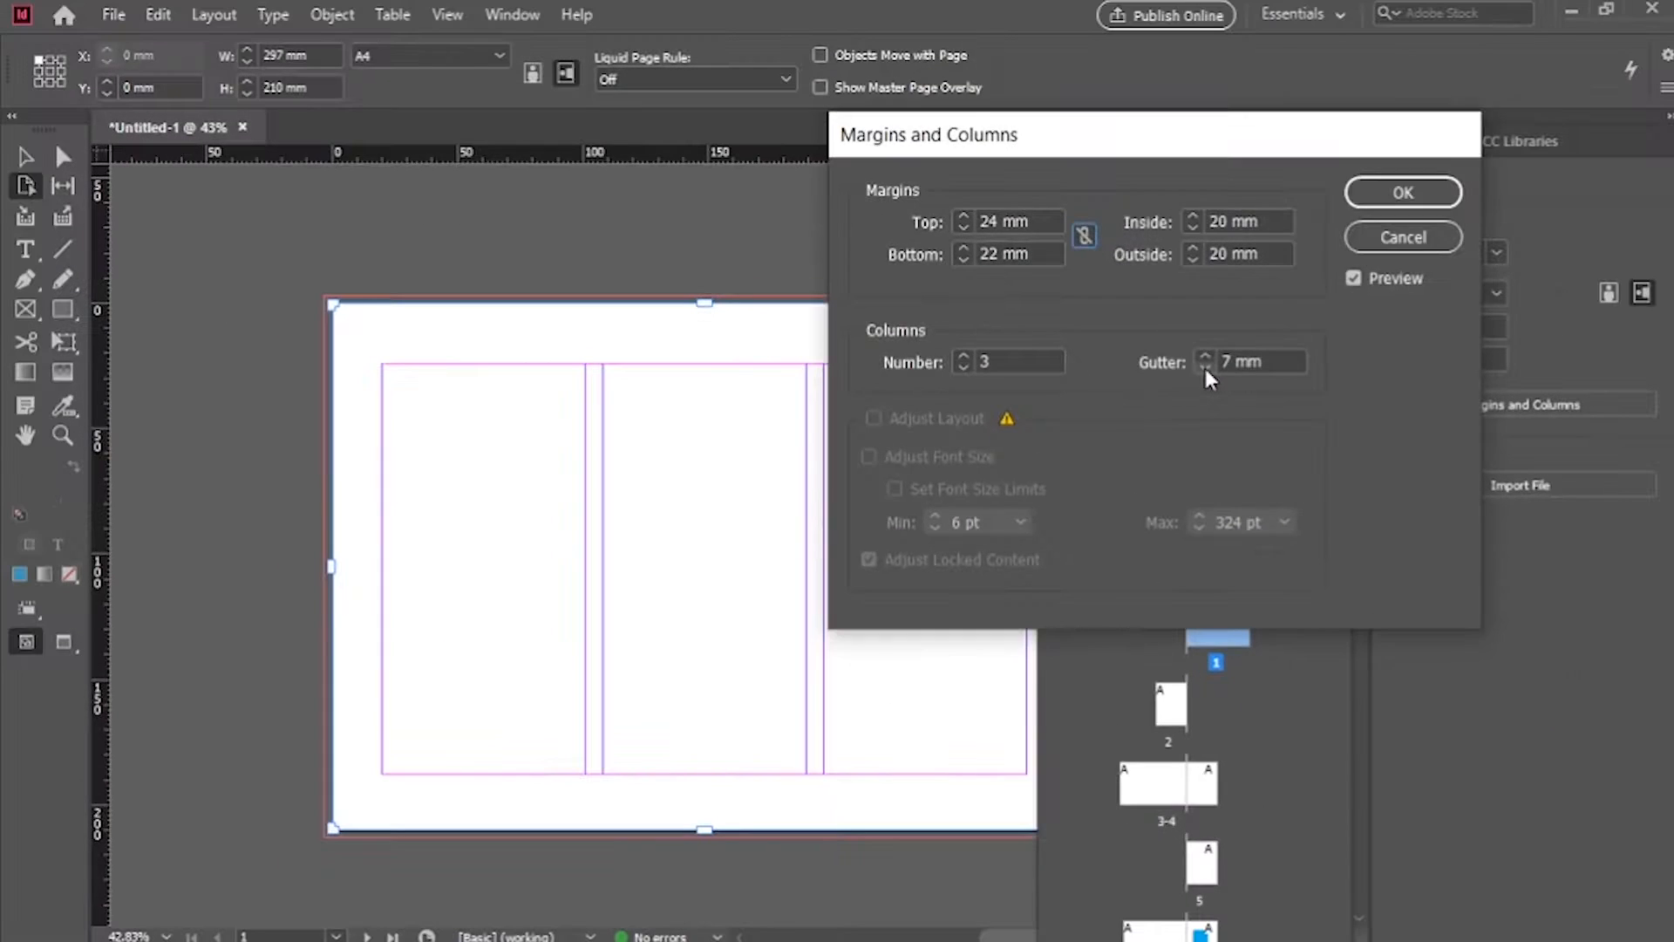
key(Return)
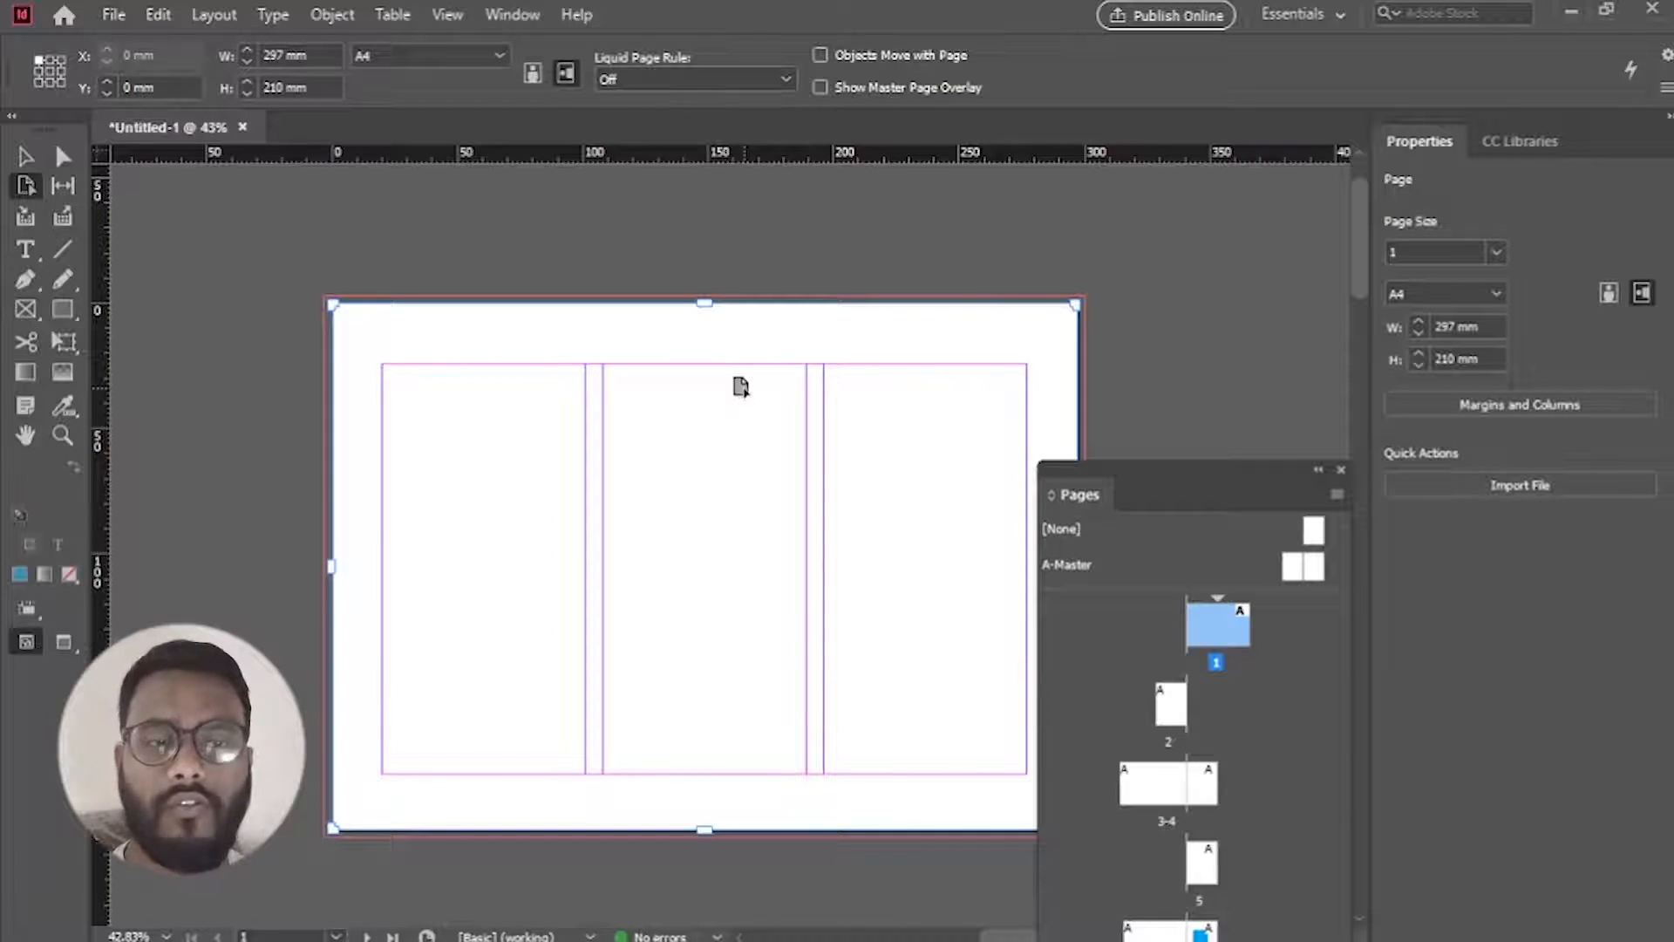
- Open Document Setup and set the document's linked bleed to 3 mm on all sides
click(115, 16)
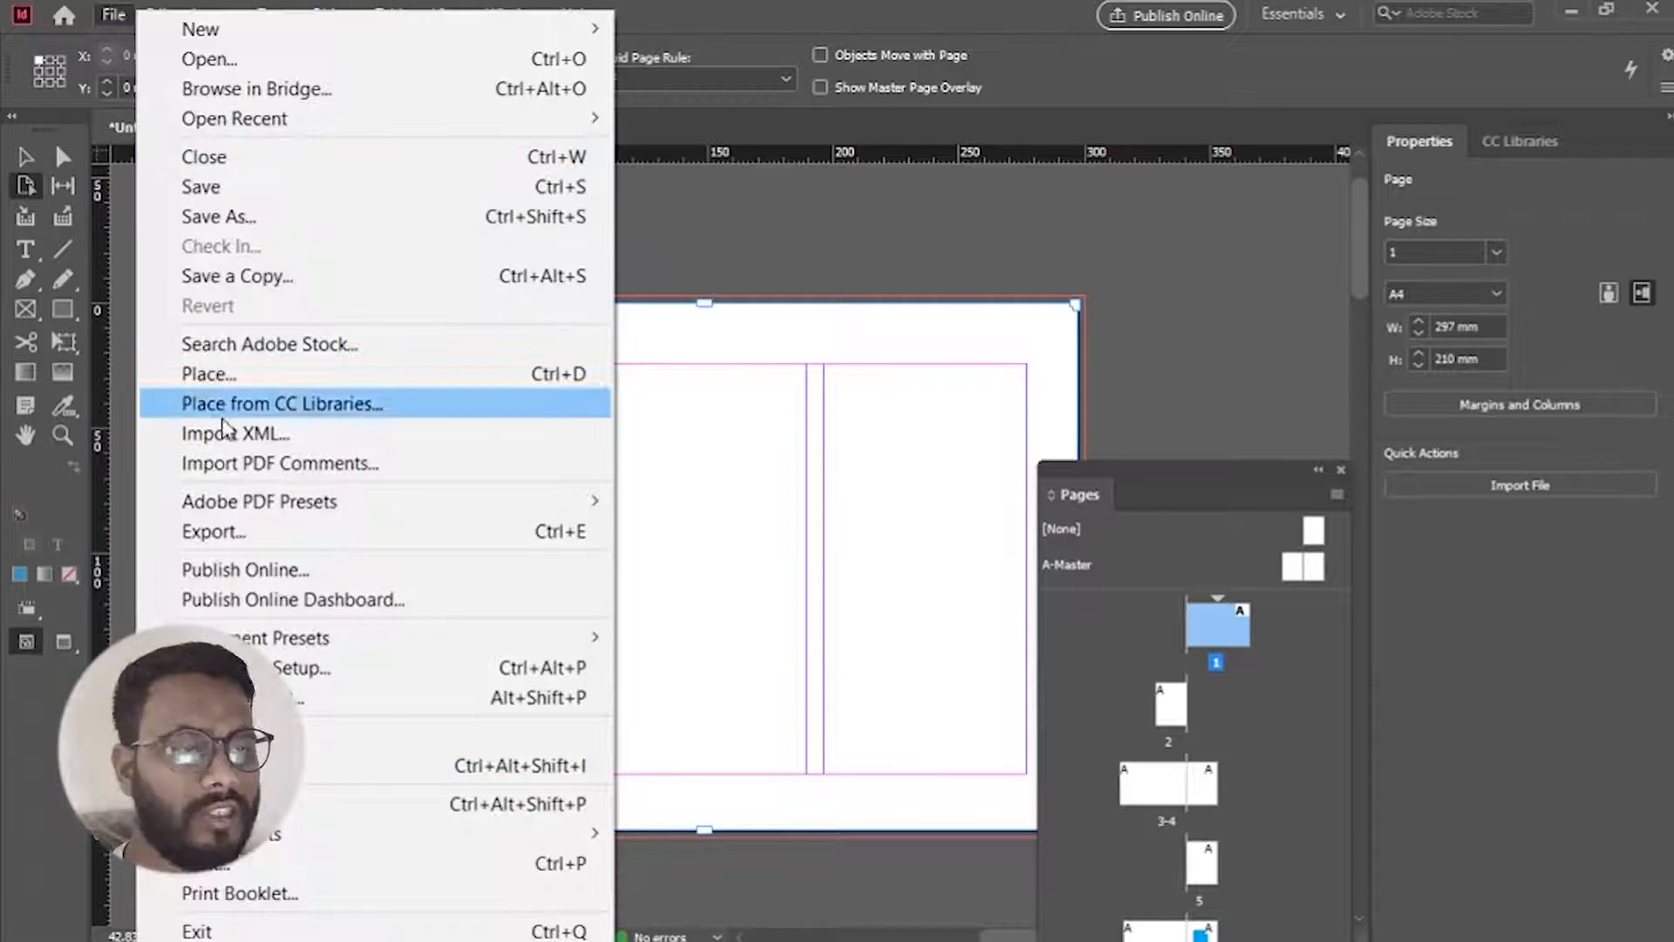
click(257, 670)
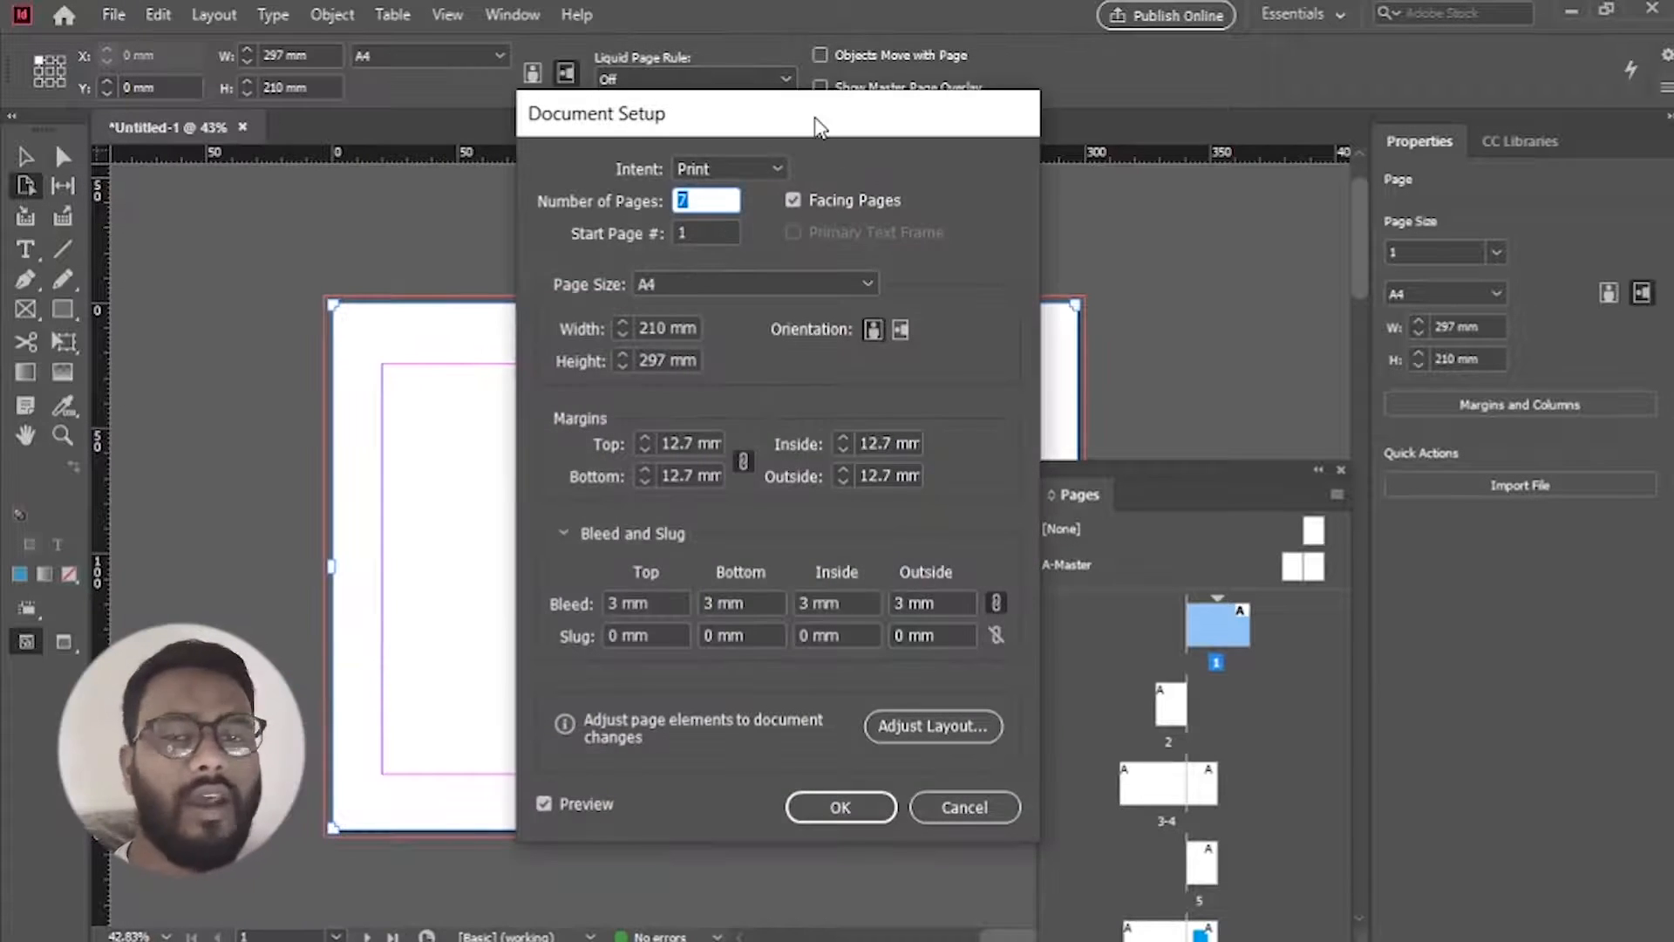
drag(816, 122, 1372, 123)
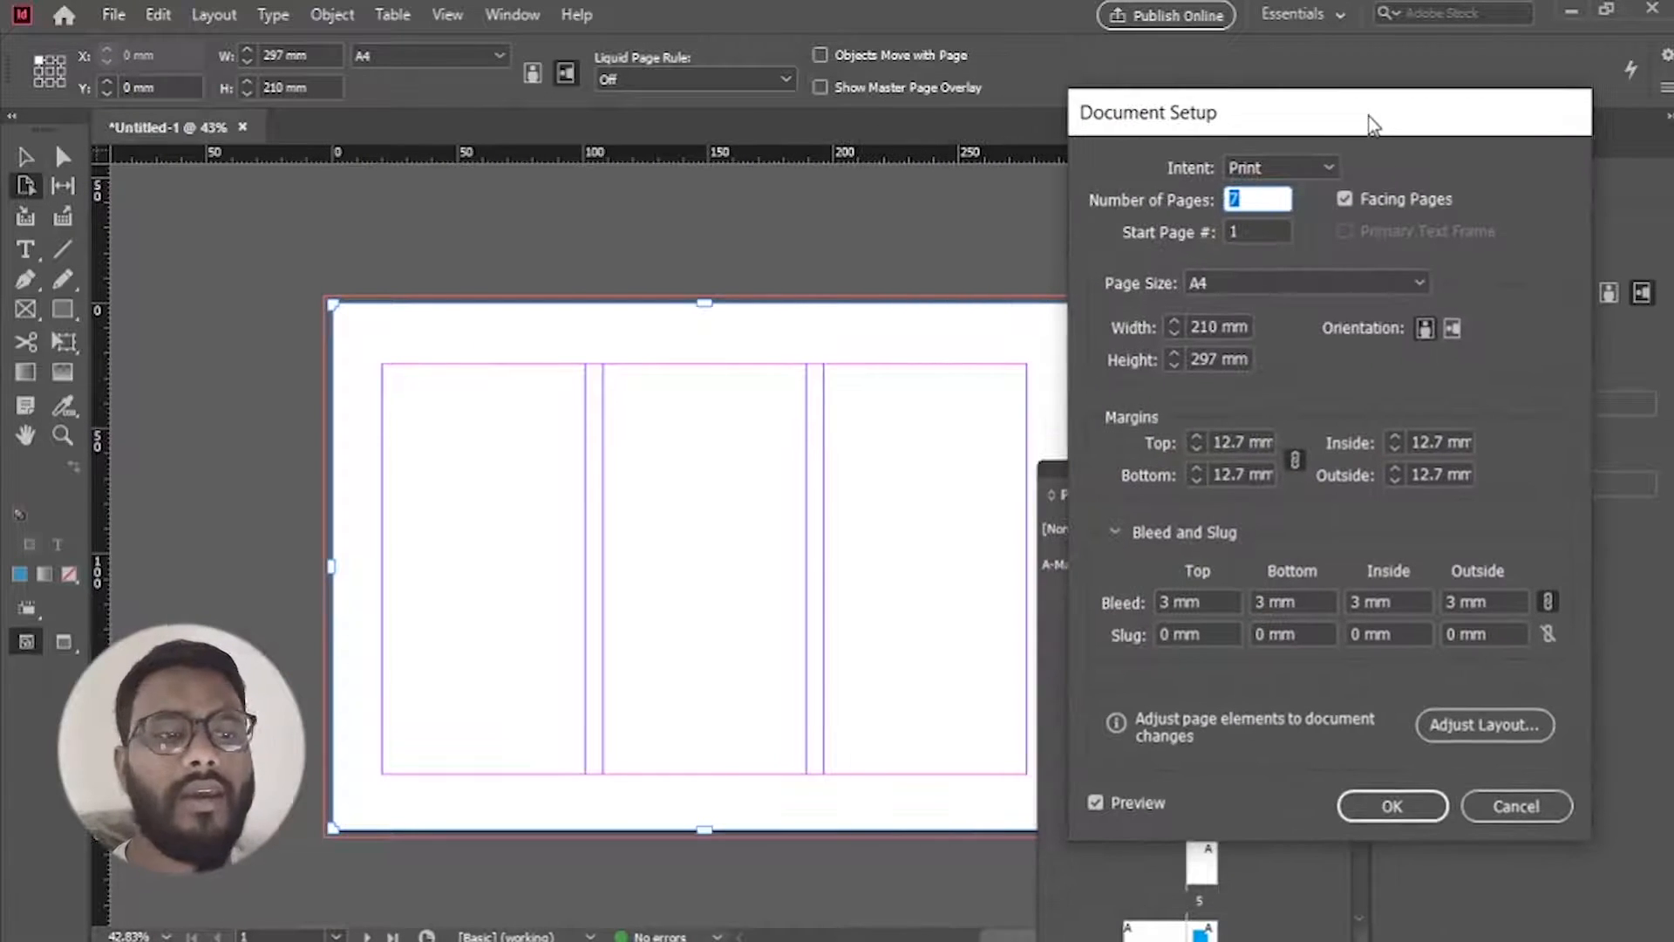
click(1322, 166)
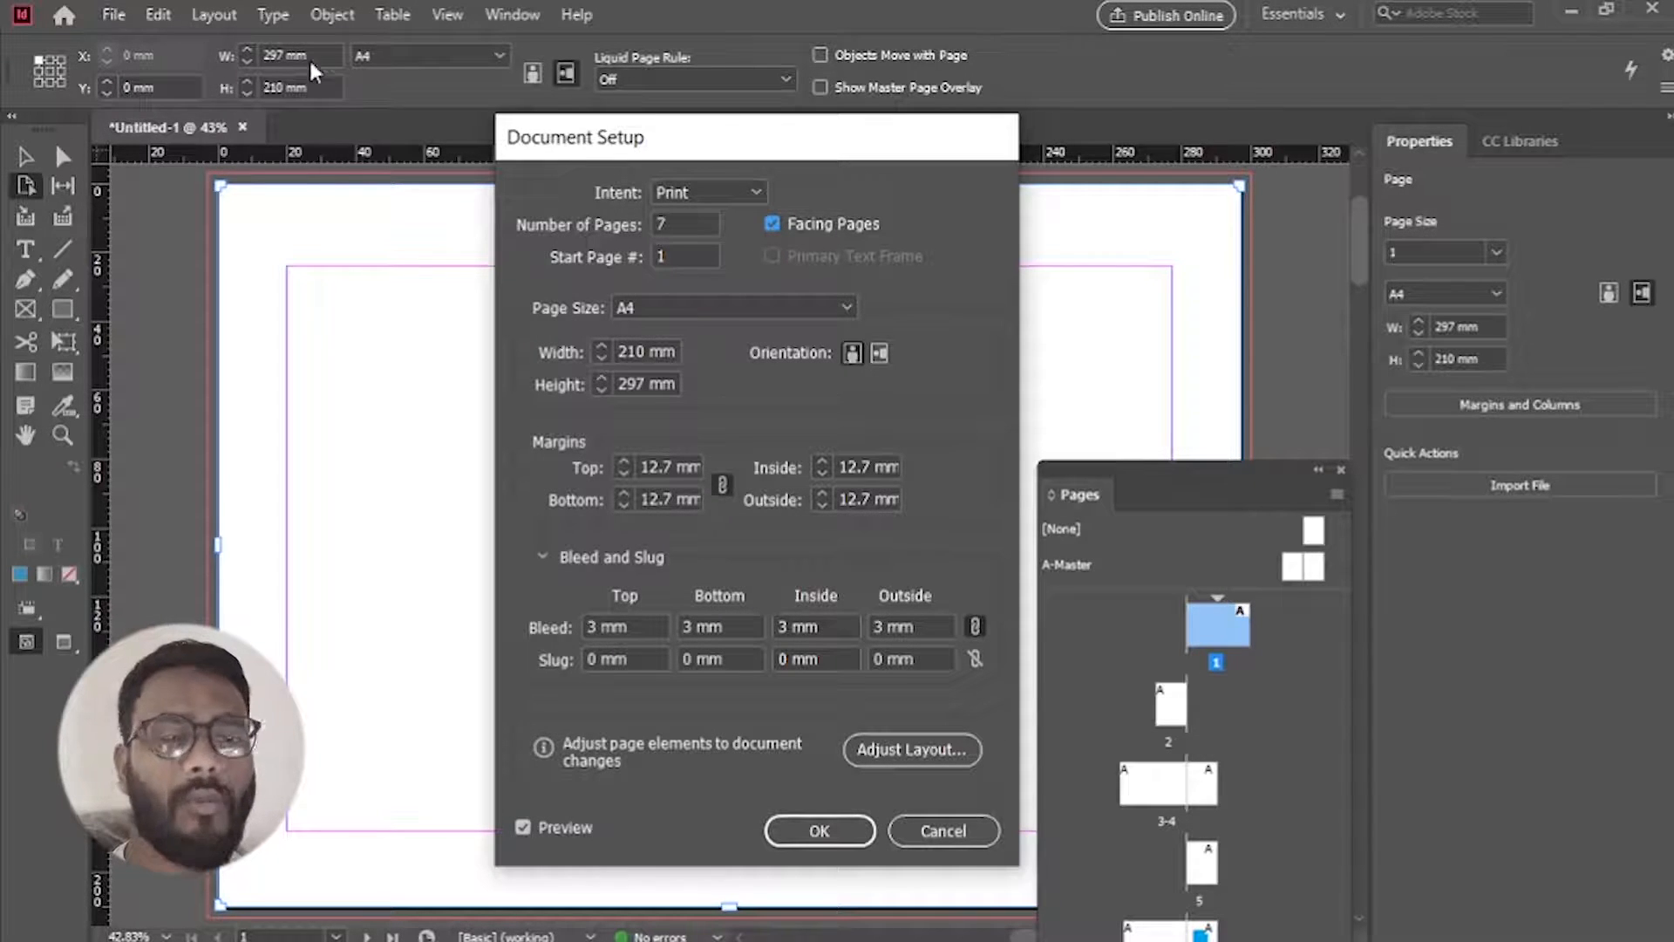
drag(724, 143, 1105, 44)
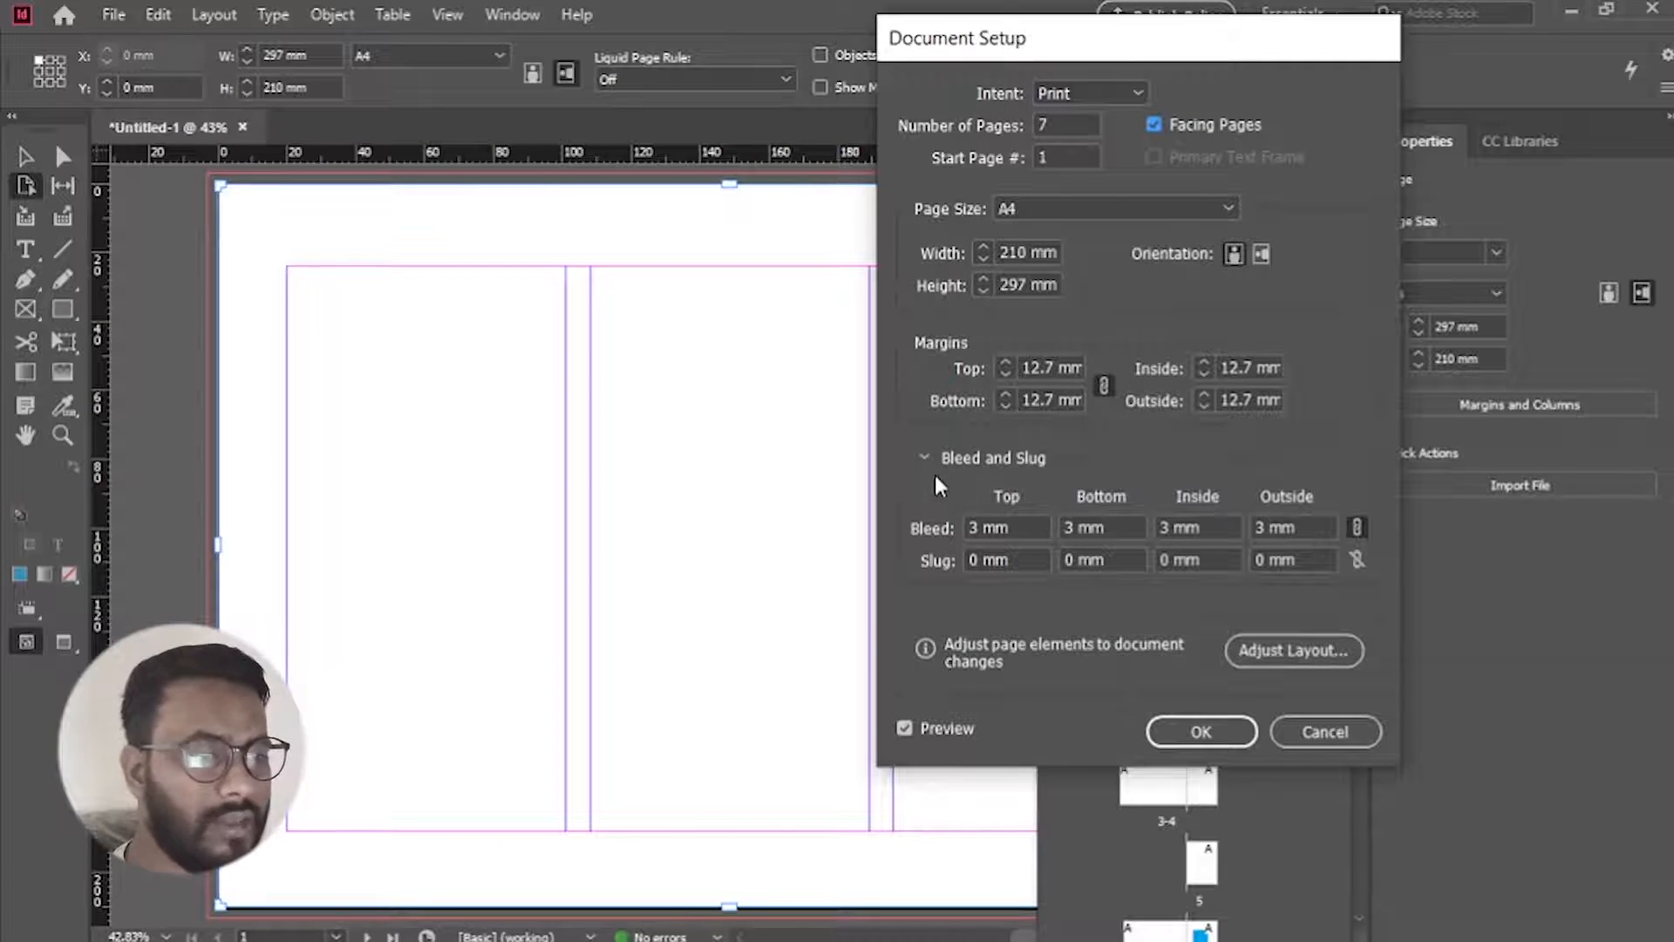
click(1027, 526)
drag(1026, 526, 964, 527)
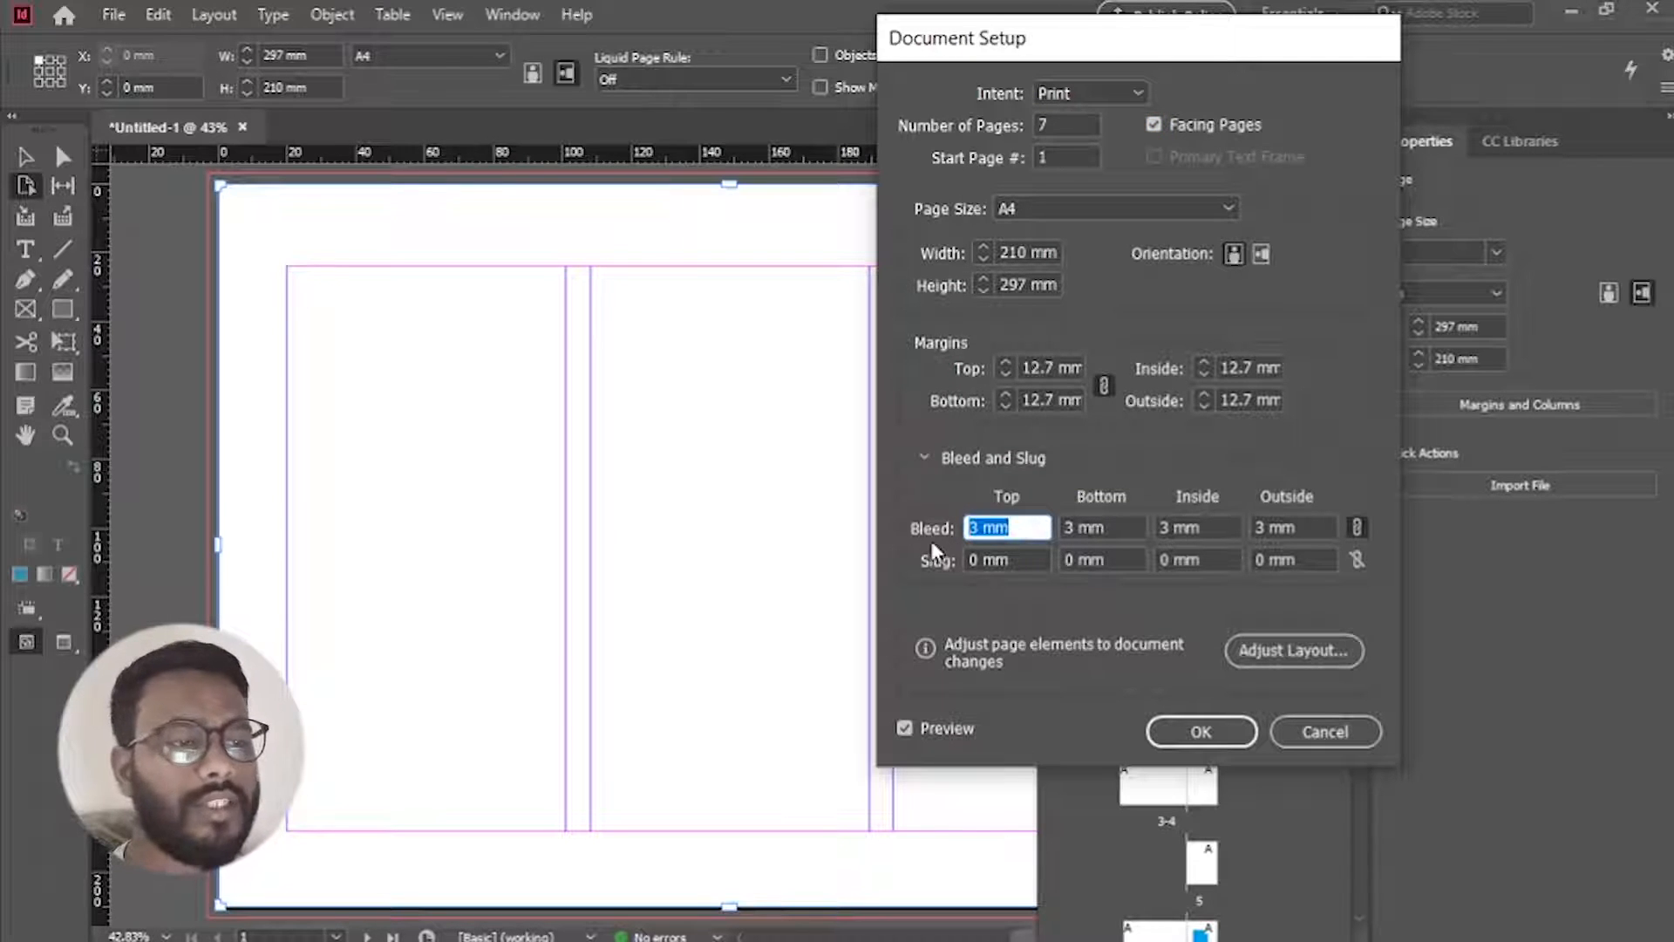
double_click(1017, 526)
click(1017, 526)
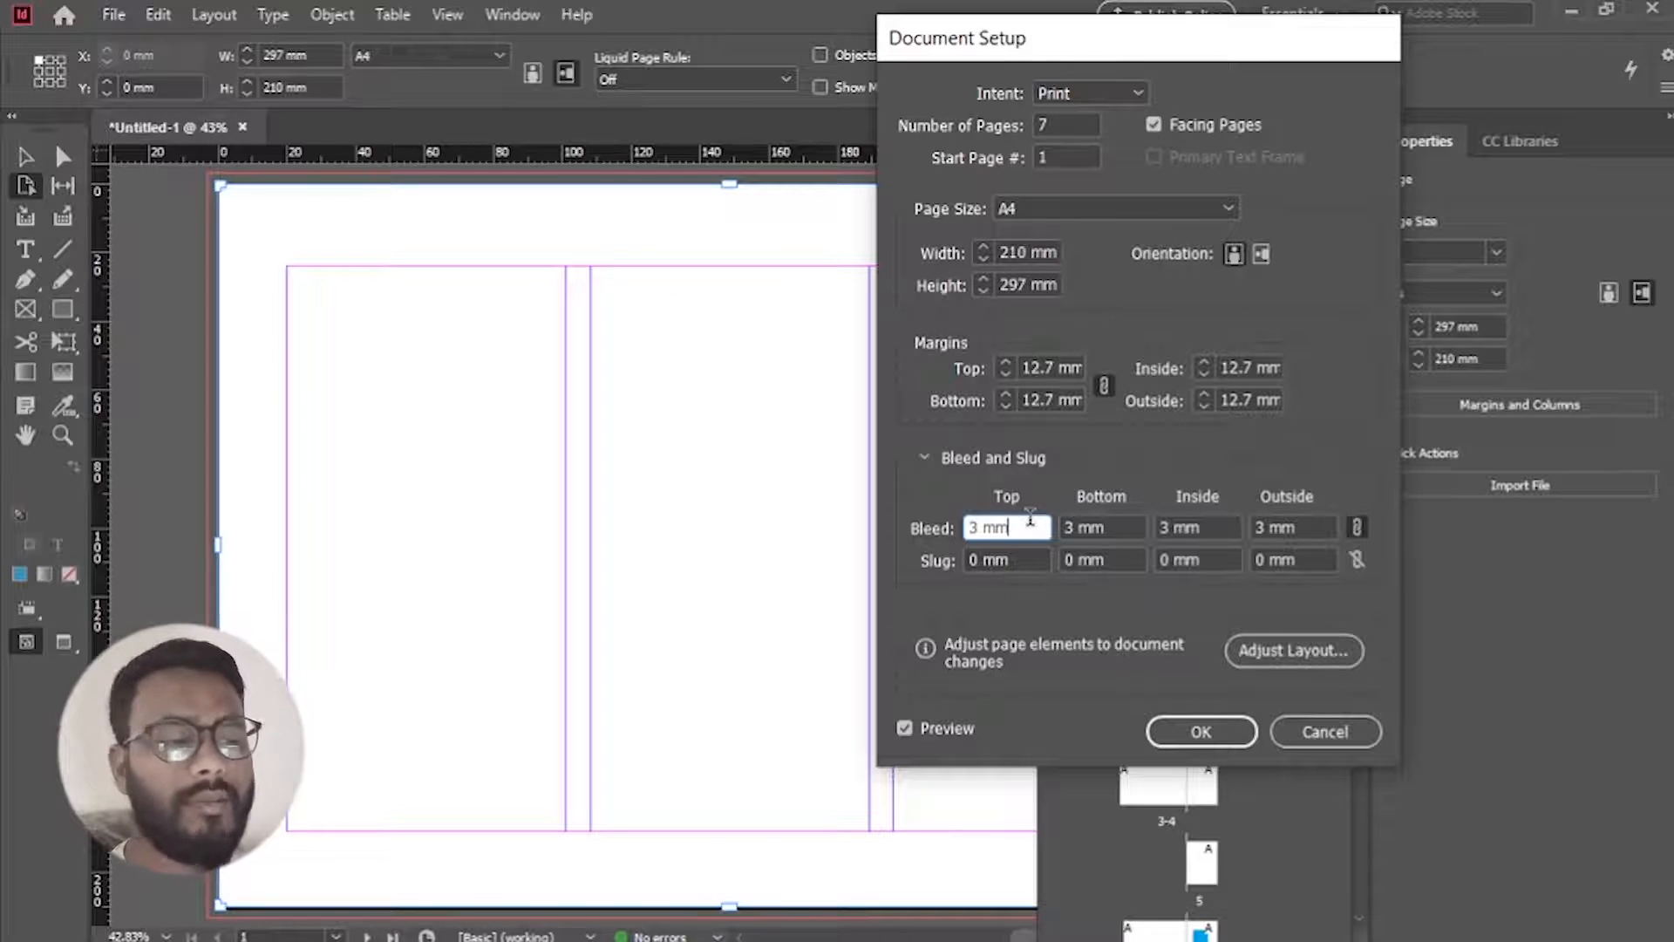
triple_click(1030, 521)
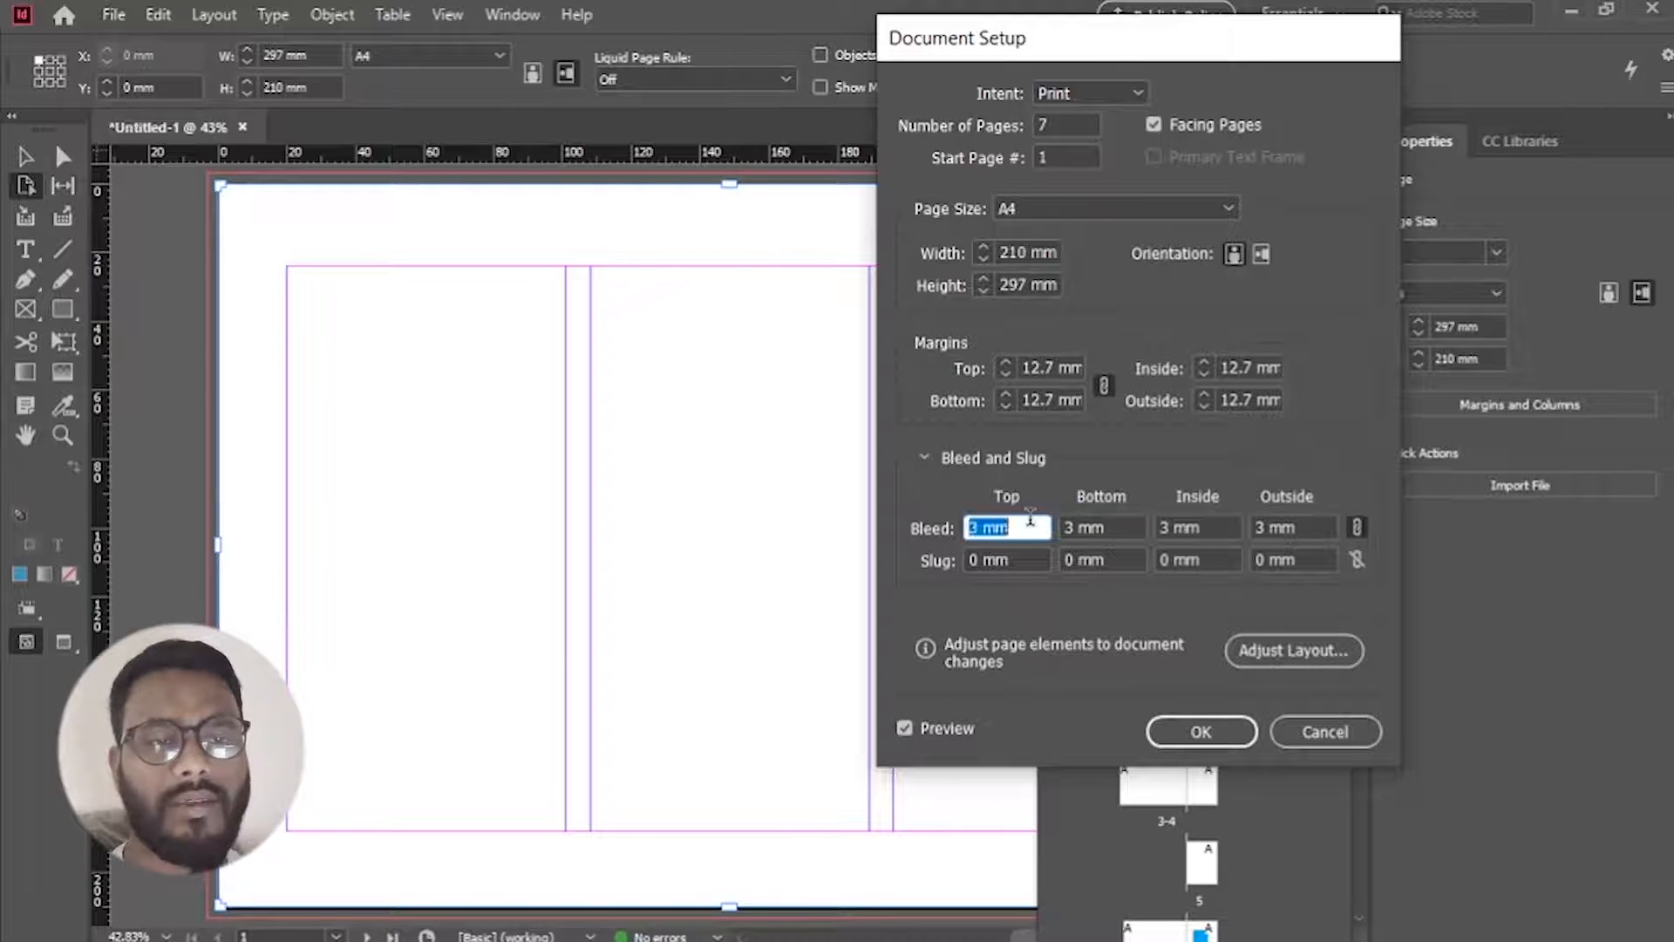
text(3)
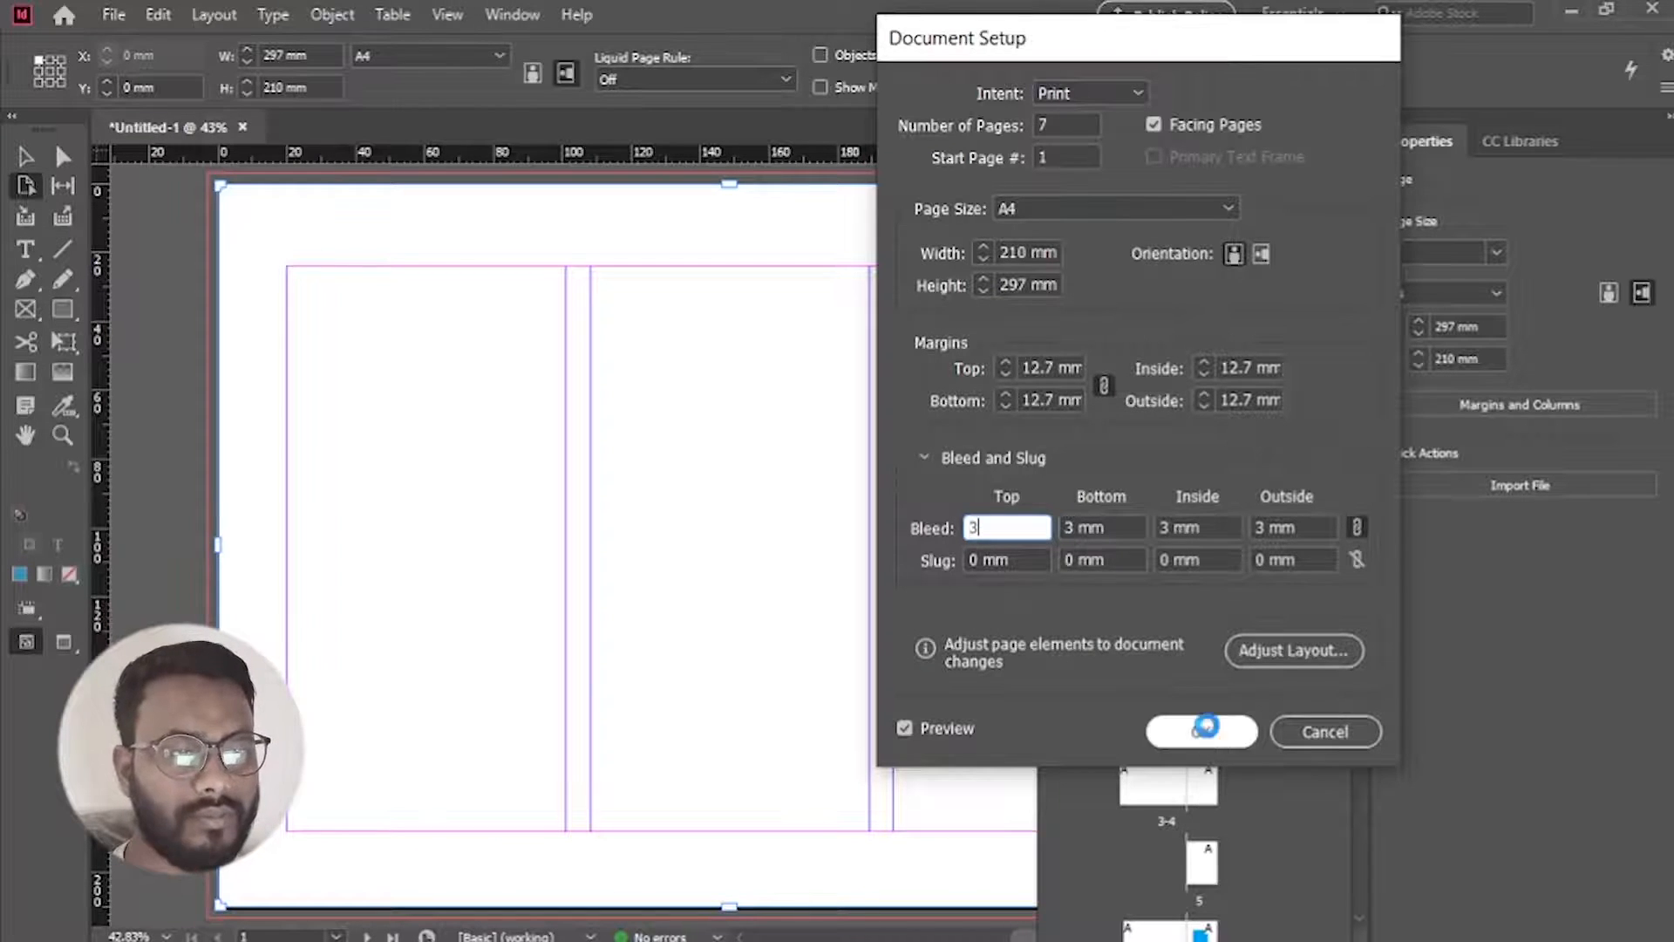
click(1202, 730)
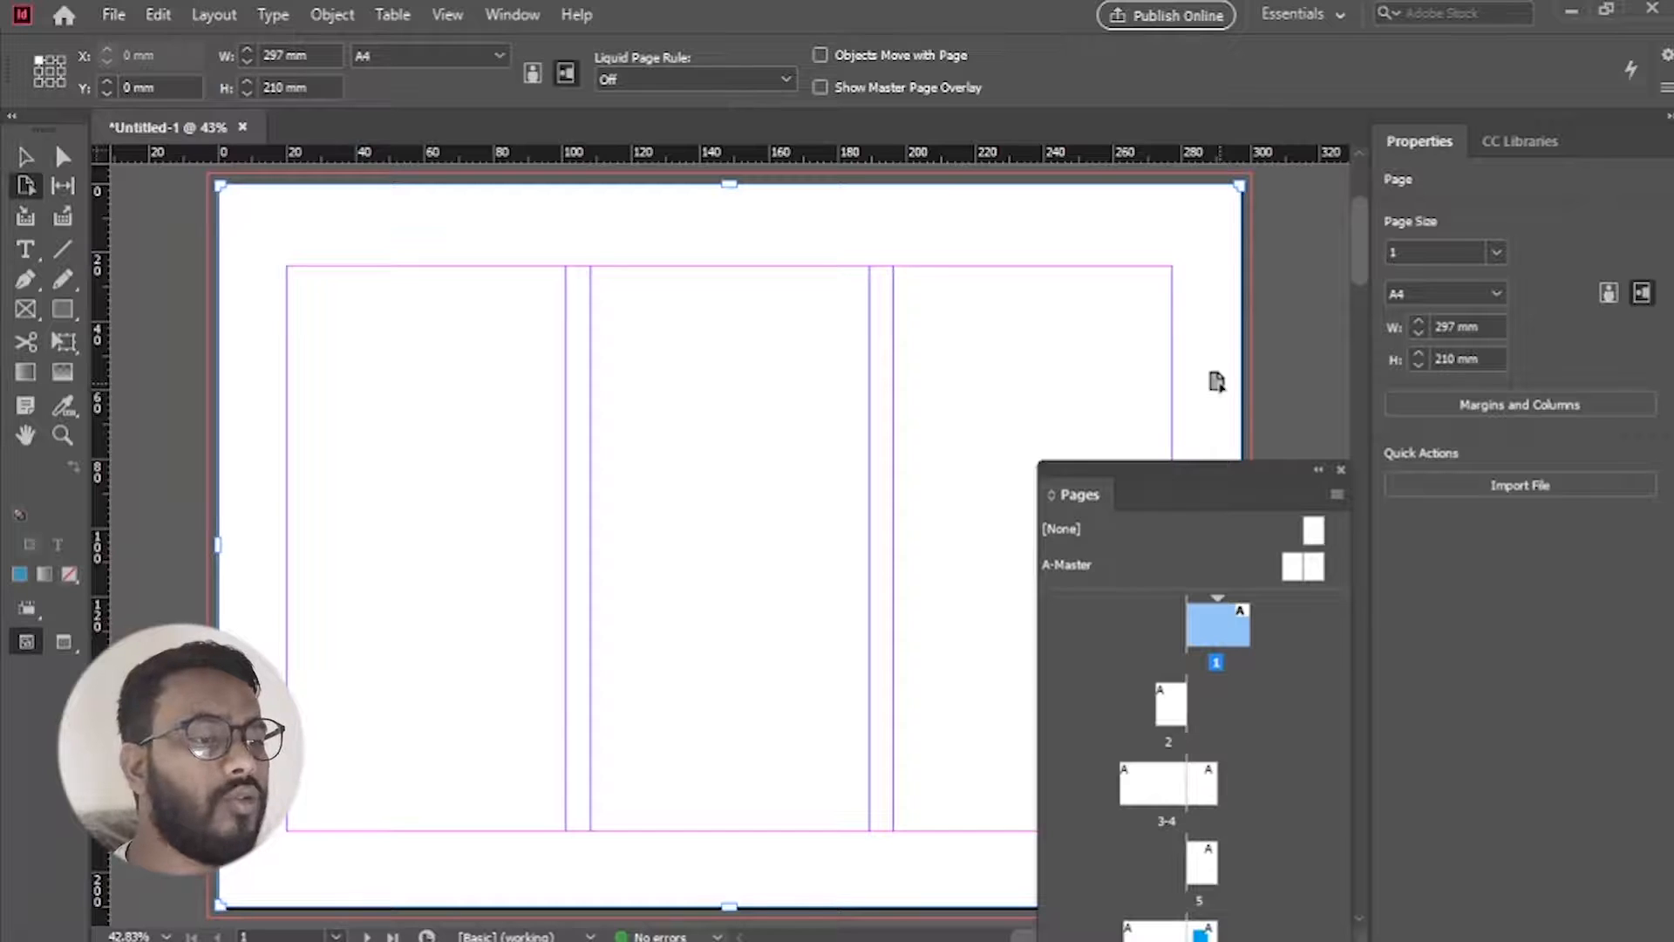
- Close the floating Pages panel and display it again
drag(1223, 475, 1105, 222)
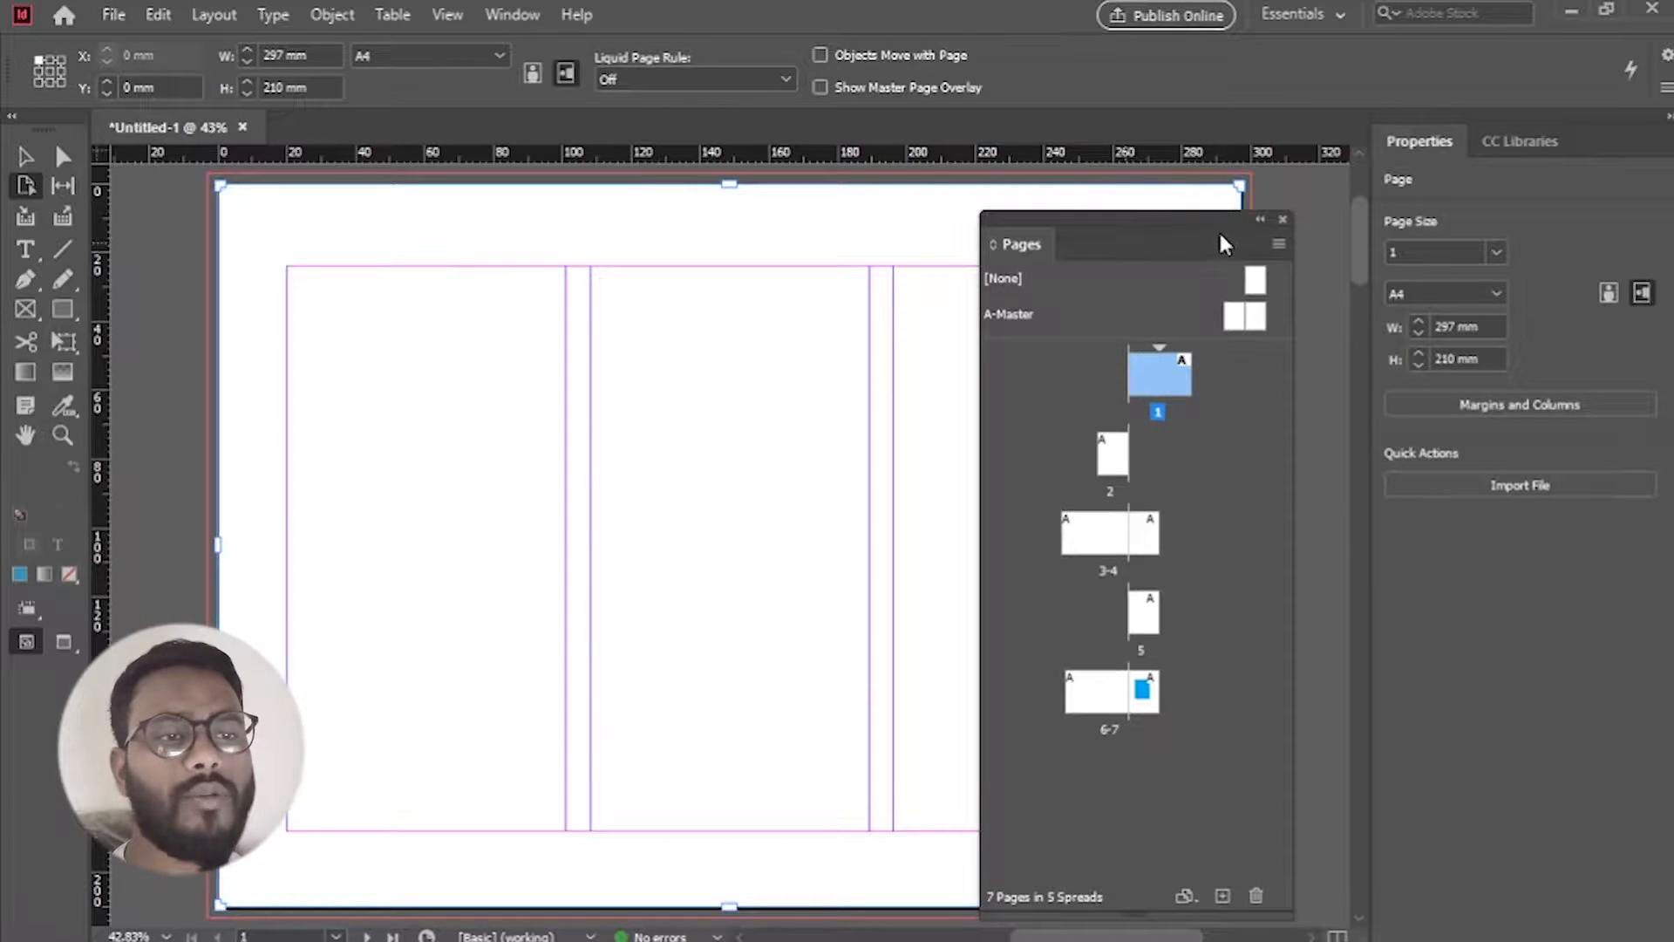
click(1283, 219)
click(512, 14)
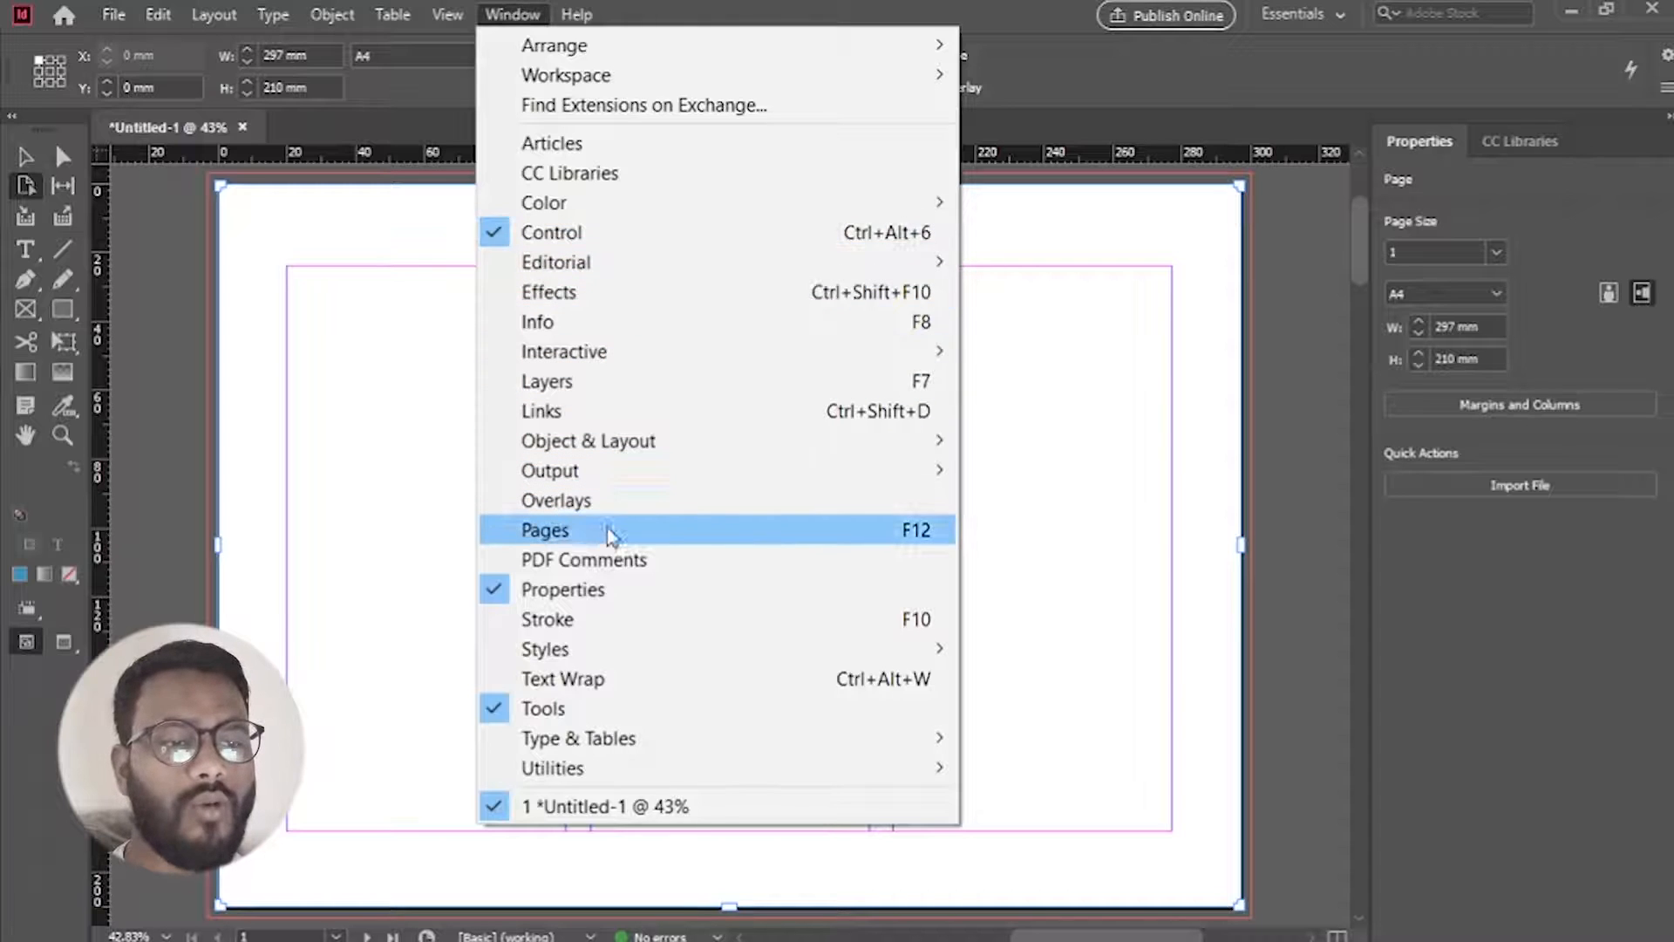
click(919, 535)
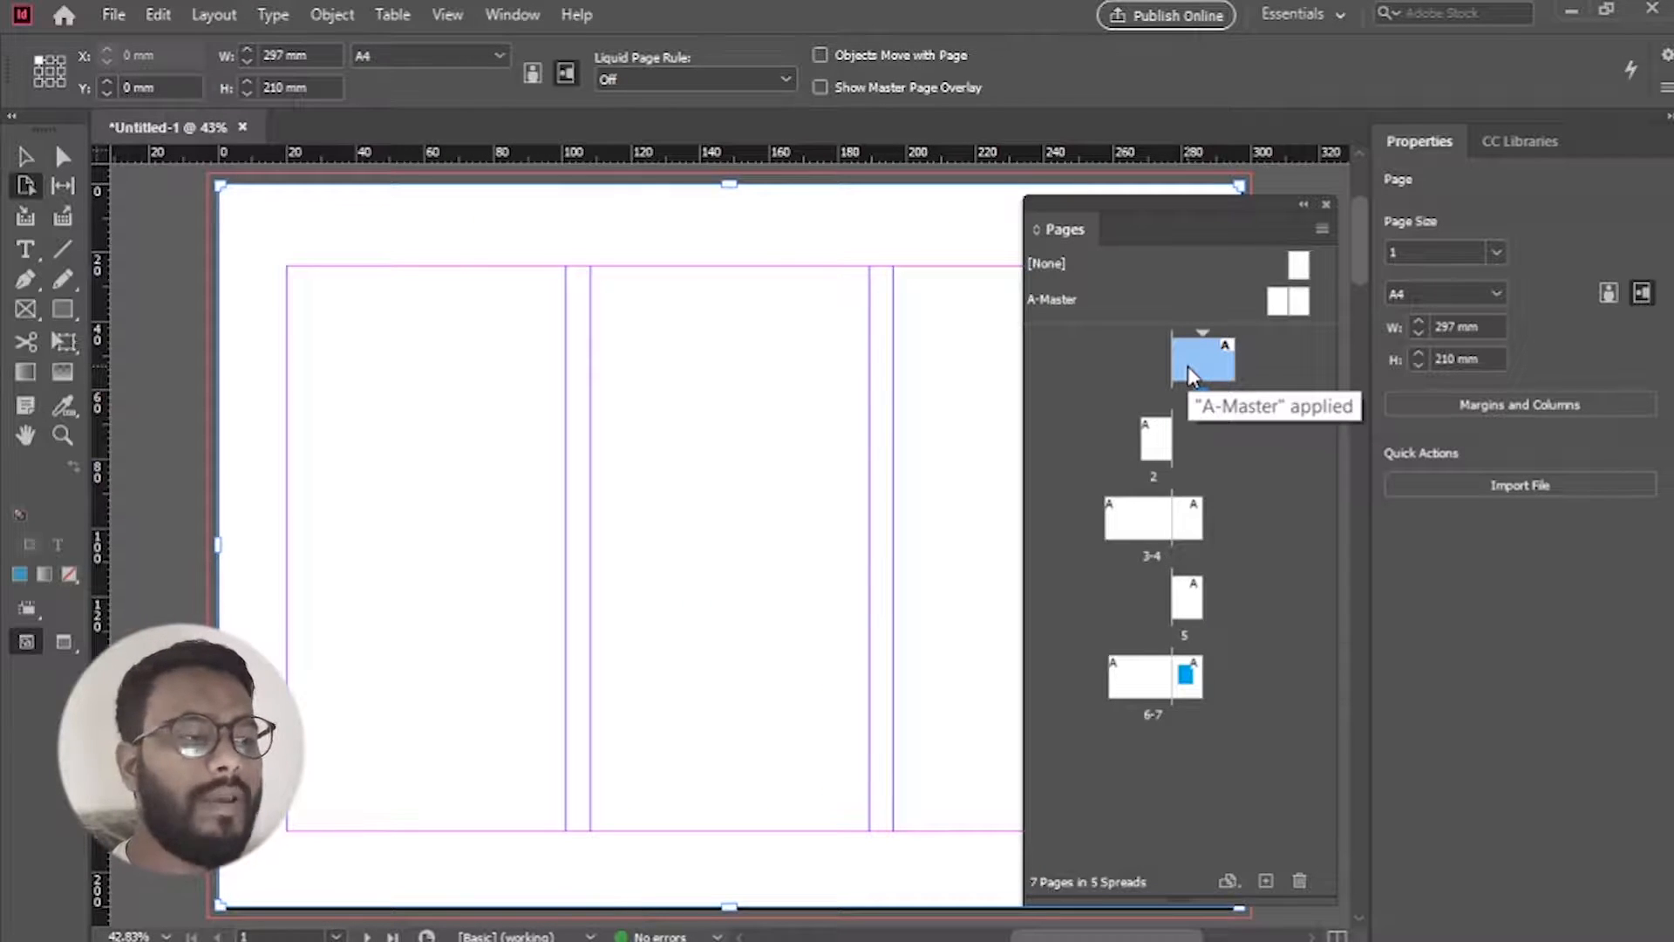
- Open the Insert Pages dialog from page 1 and set the number of pages to 3
right_click(1189, 367)
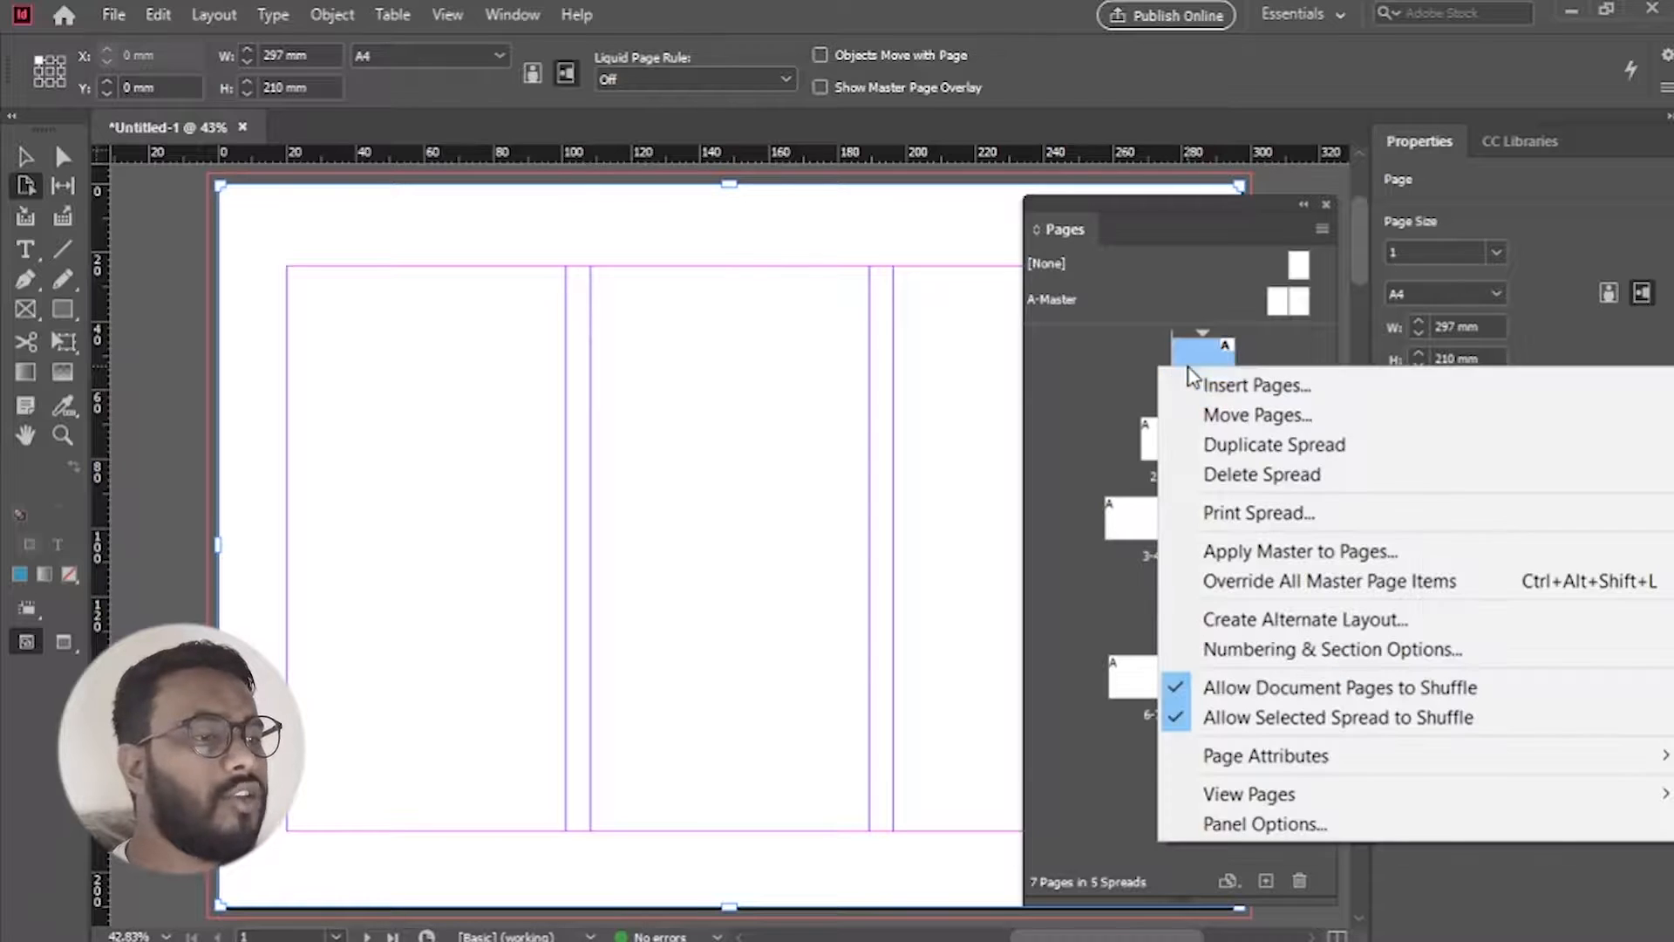
click(1239, 393)
drag(849, 122, 793, 291)
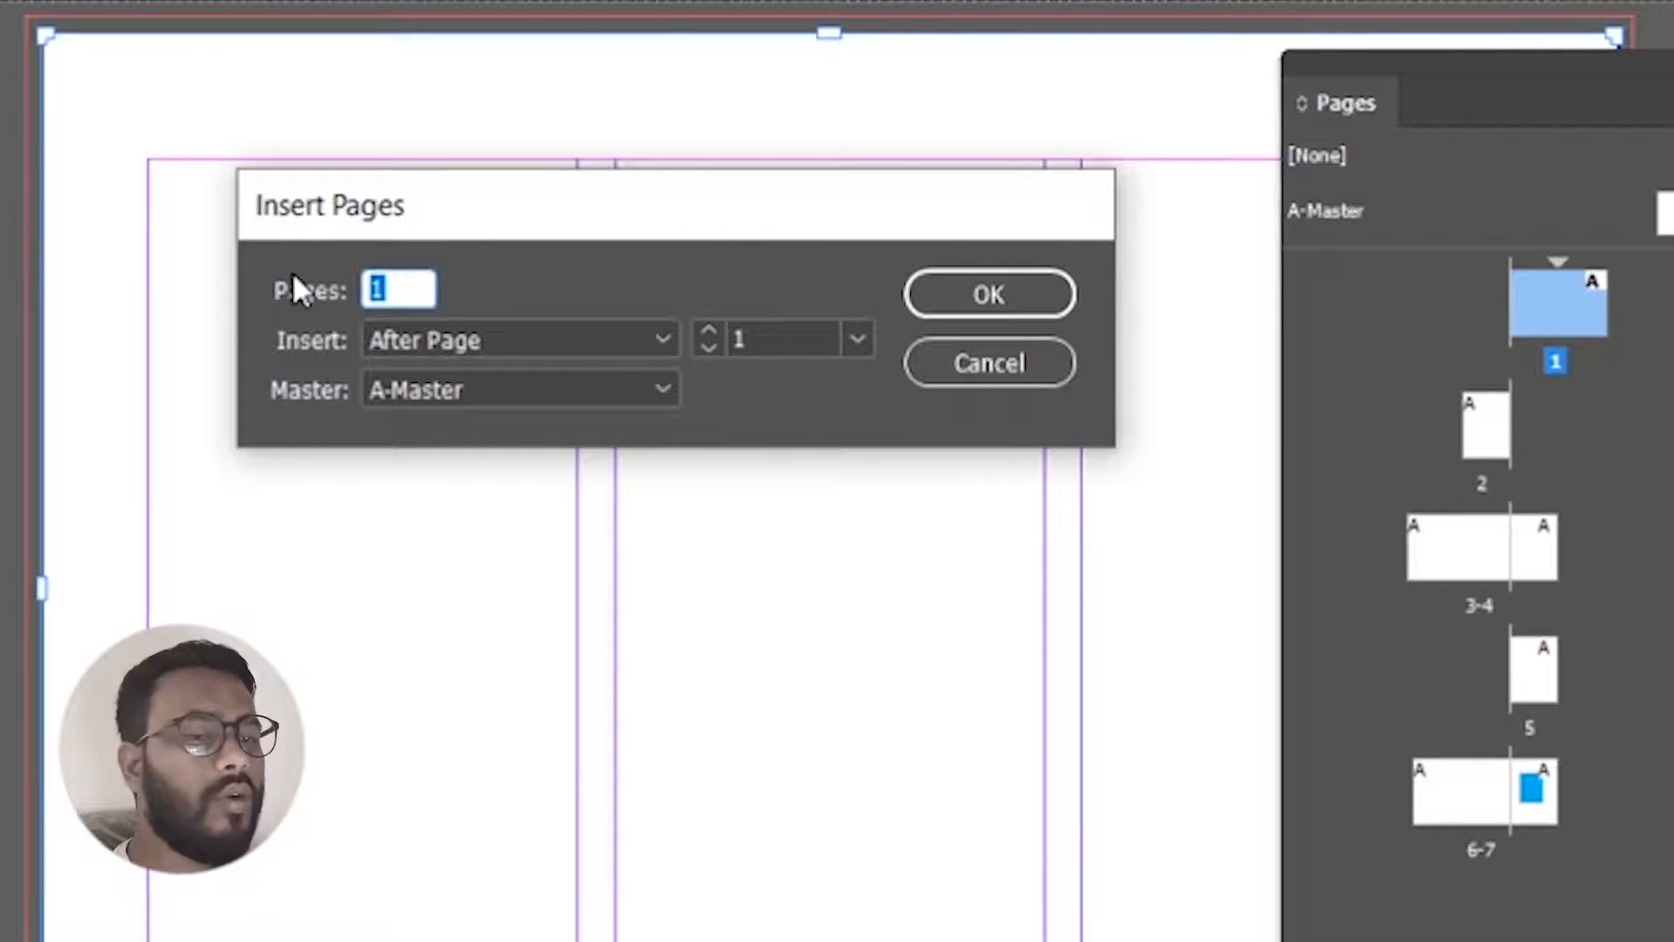
text(3)
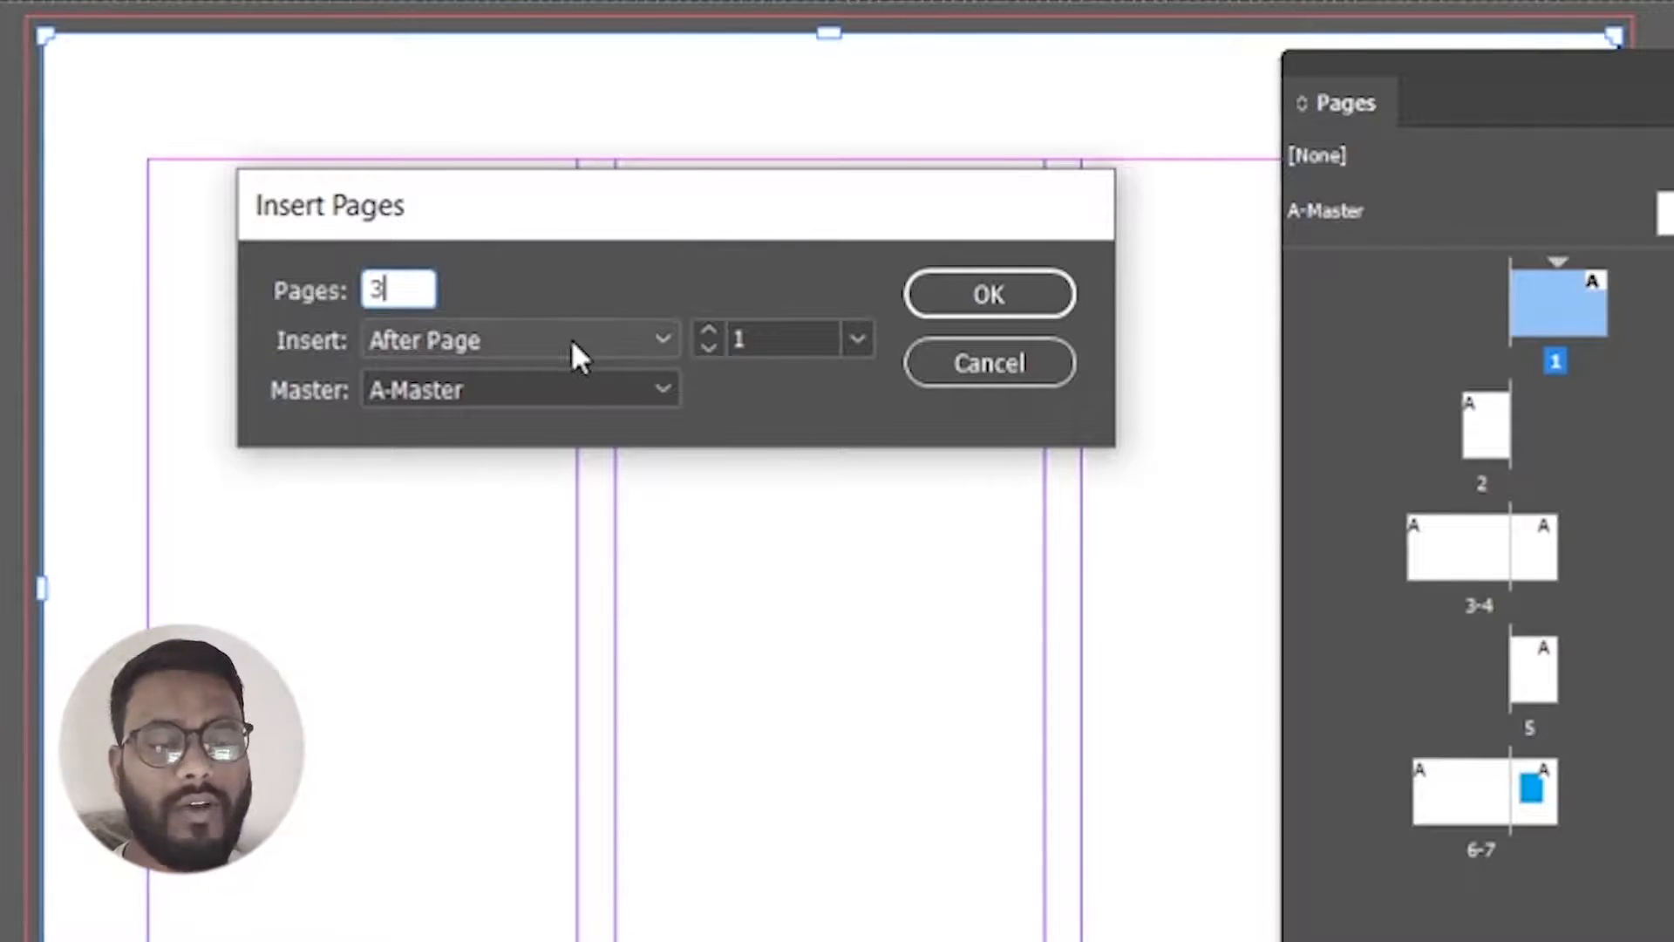
- Try the Before Page, At Start of Document and After Page options as the insertion position, including page 4 as the reference
click(546, 342)
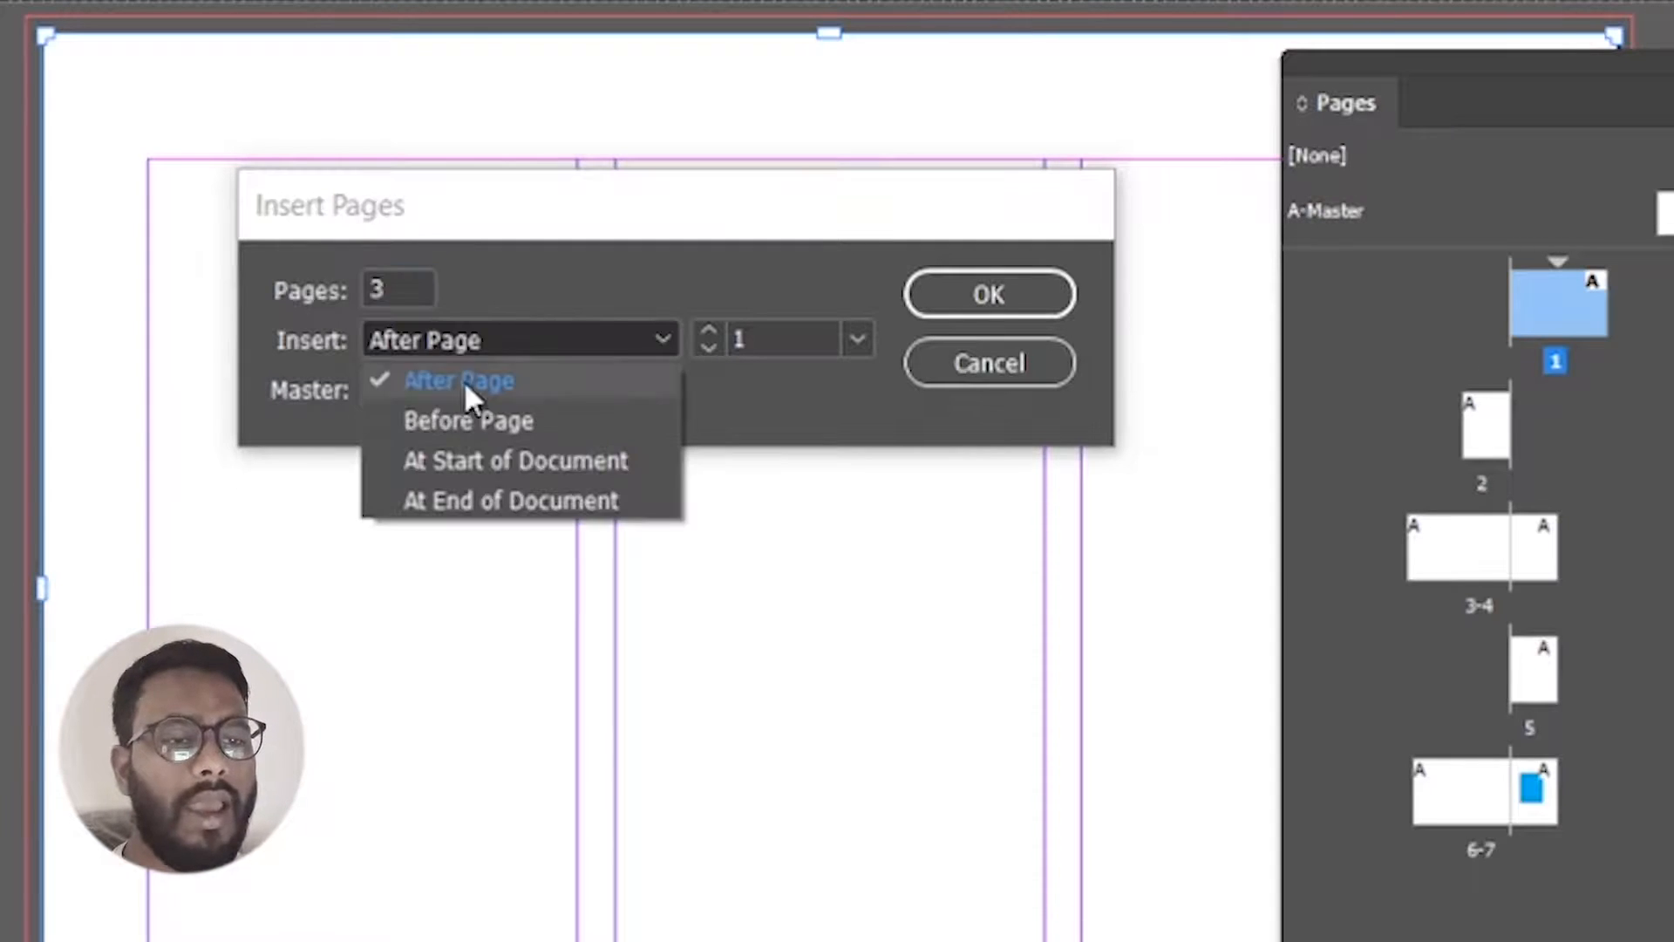
click(509, 422)
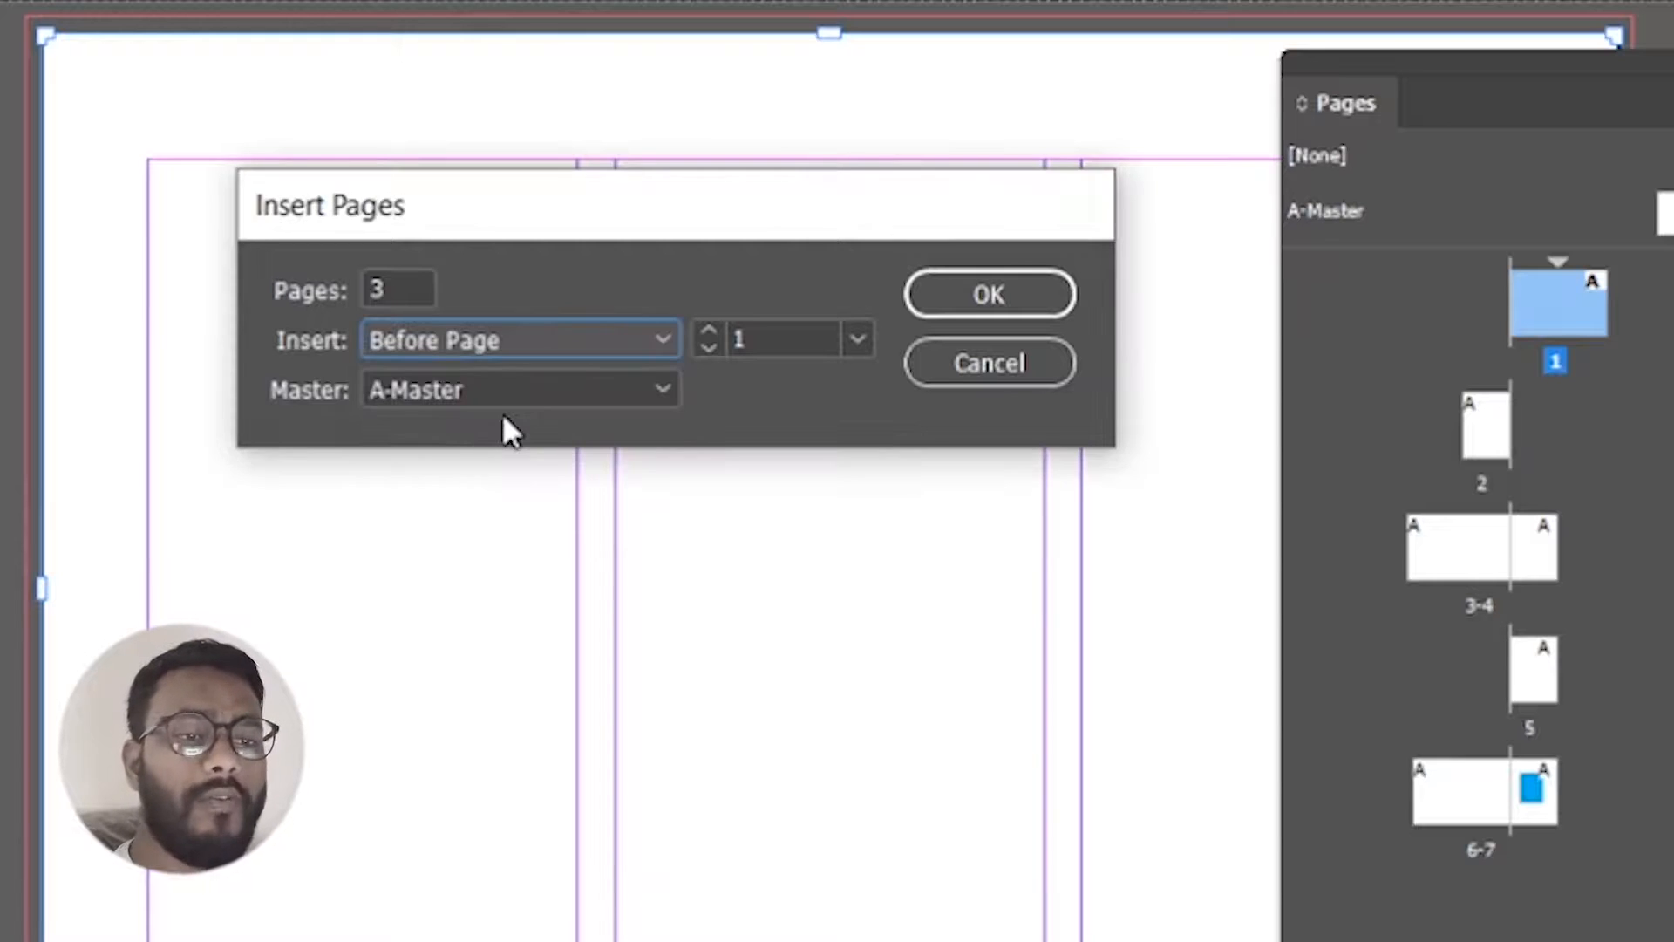
click(537, 330)
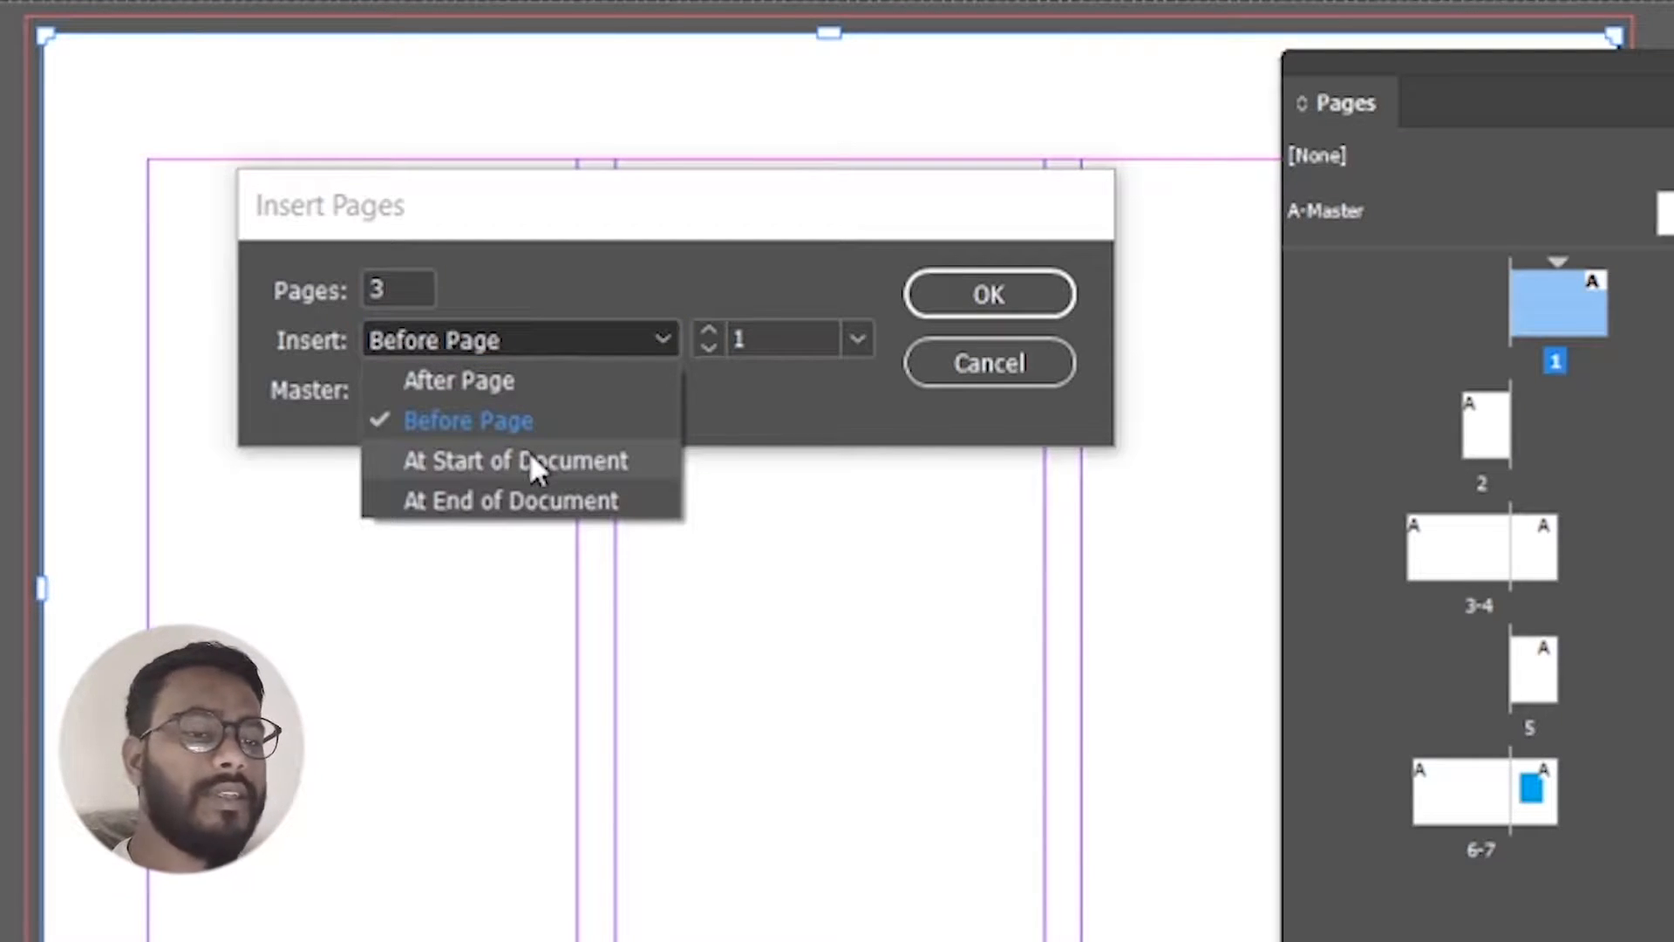
click(528, 460)
click(513, 342)
click(490, 501)
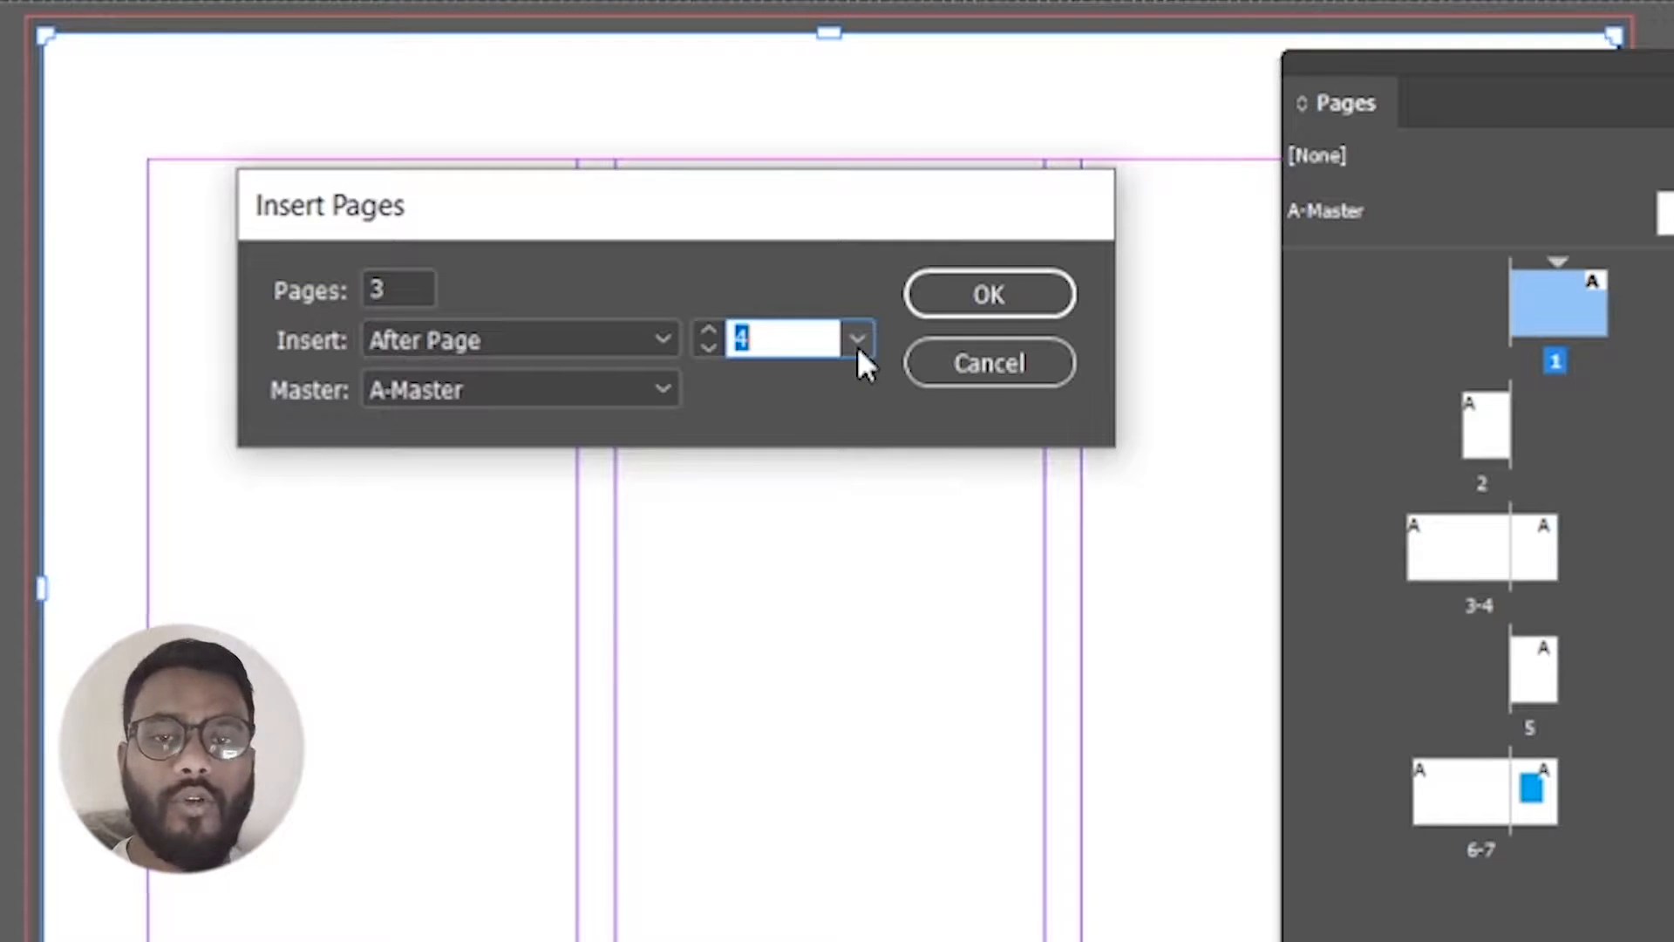
click(856, 347)
- Insert the 3 pages at the end of the document using A-Master
click(673, 349)
click(551, 505)
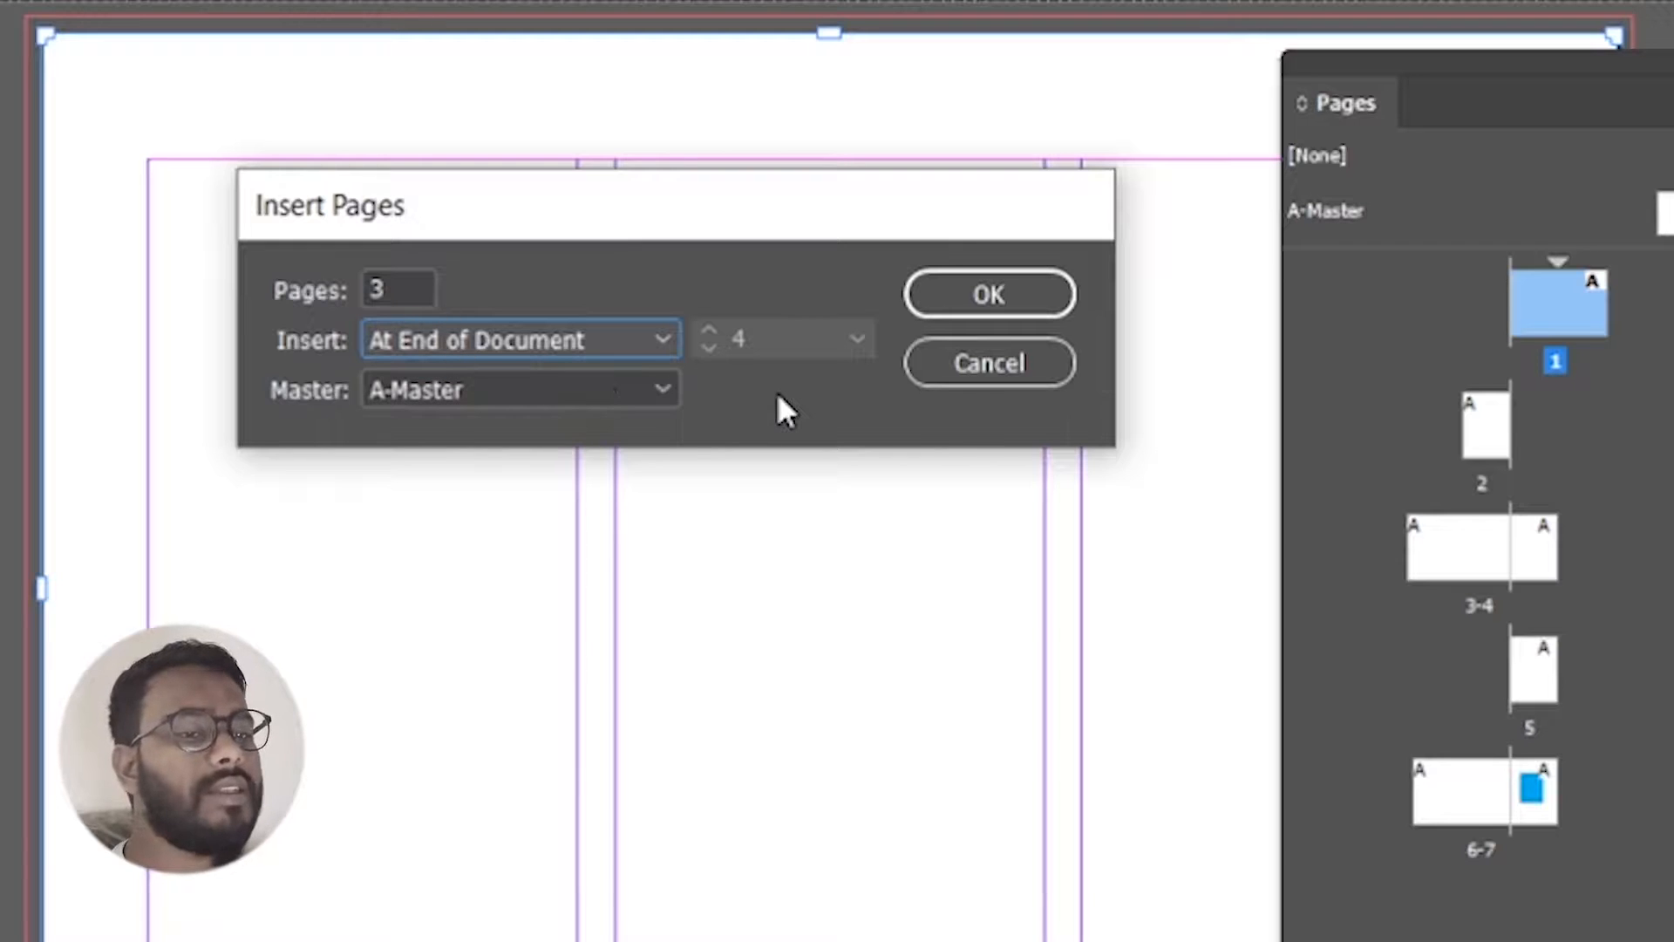
click(1029, 311)
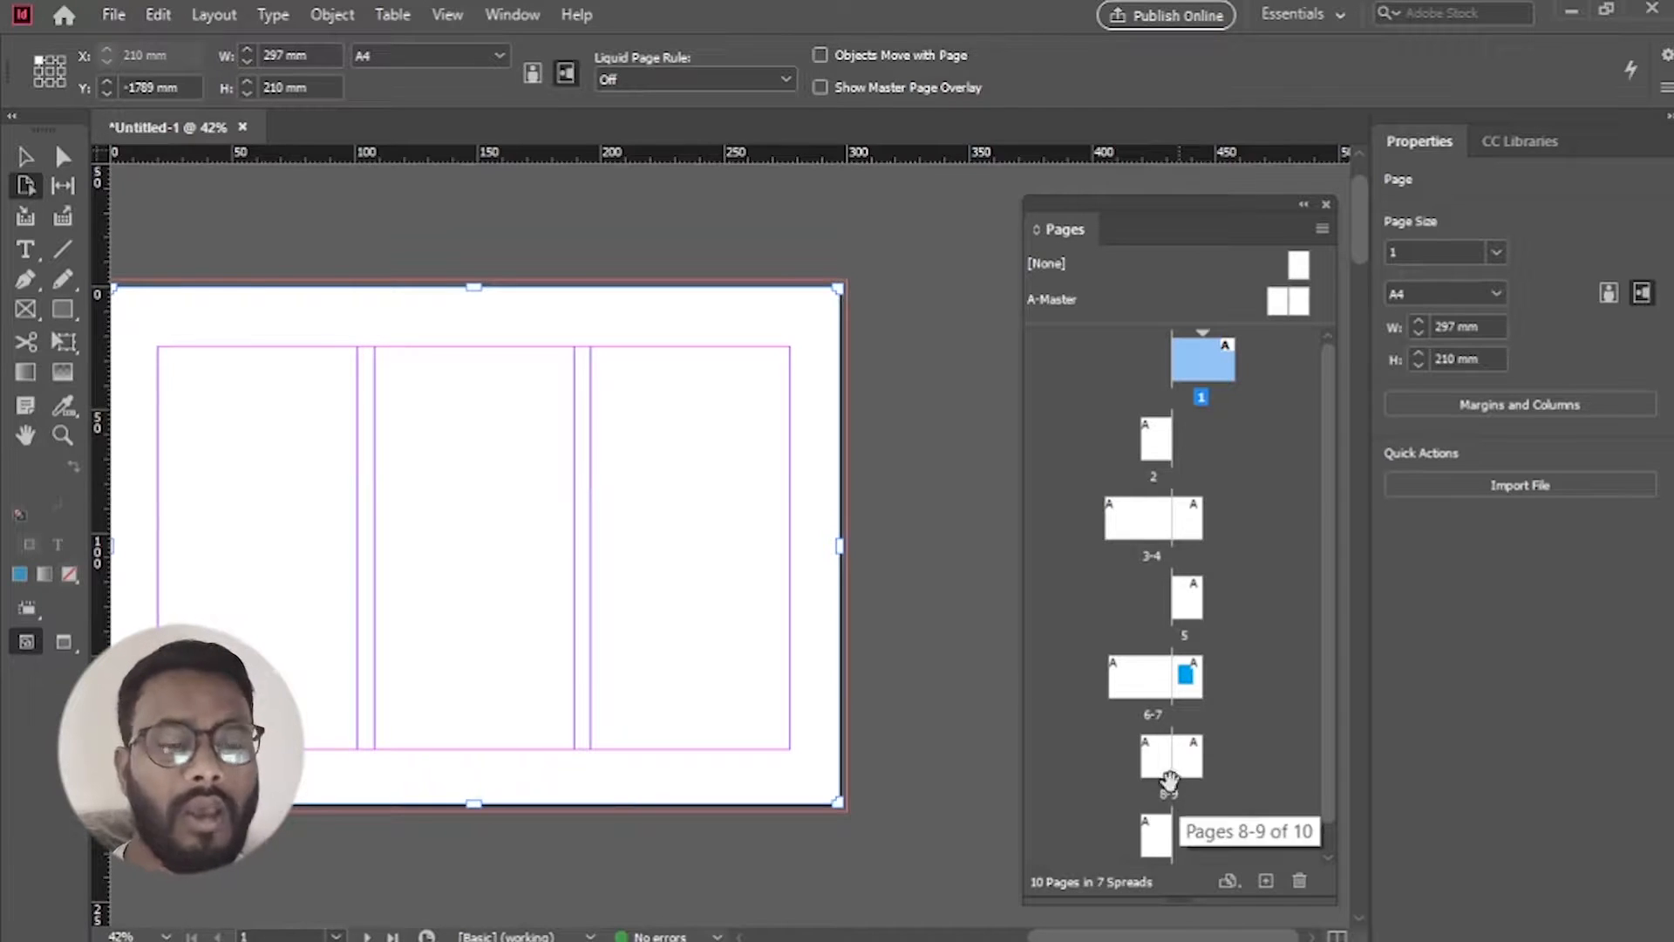
- Delete landscape page 6, the page beside the one with the blue rectangle
double_click(1149, 685)
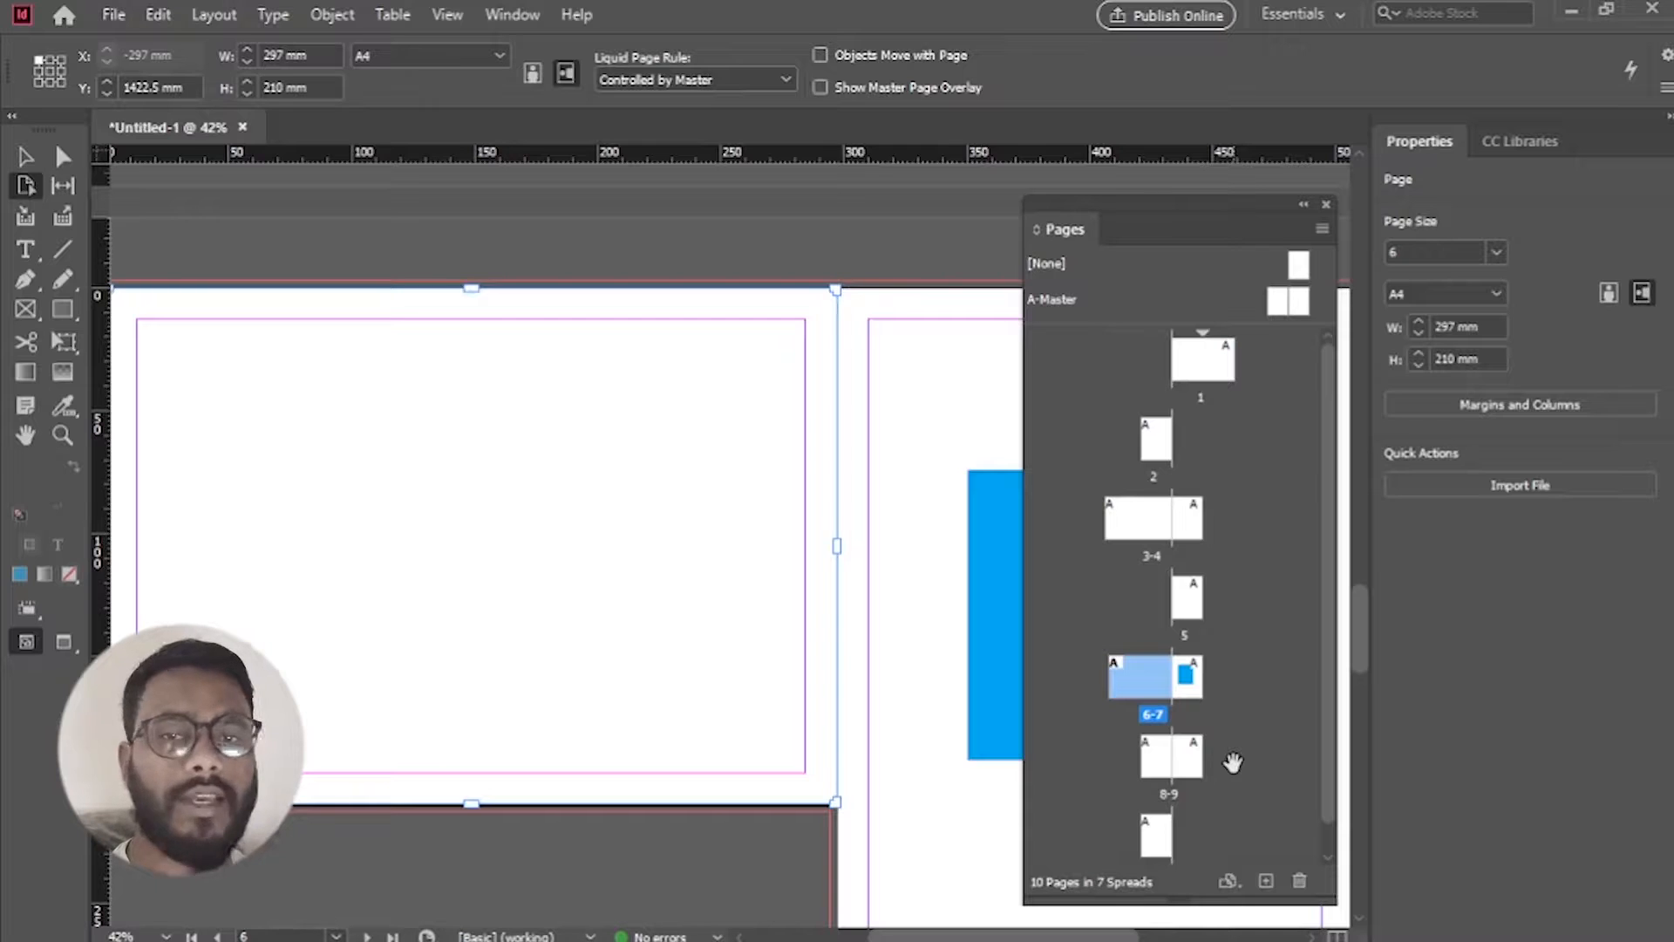
right_click(1138, 702)
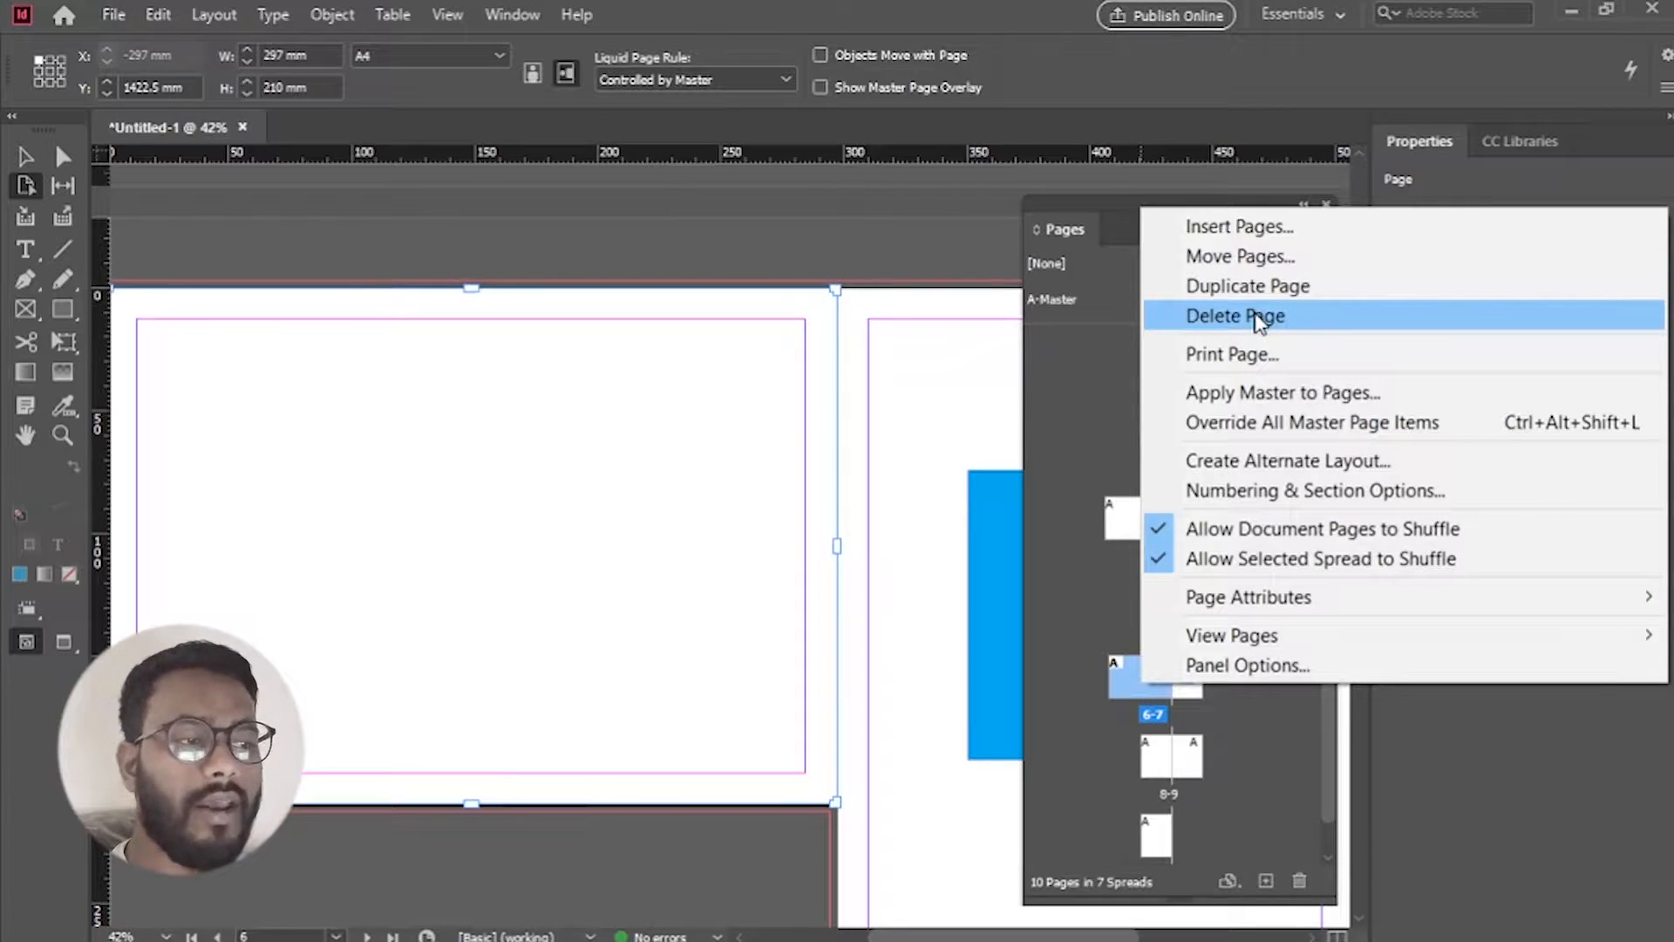
click(1258, 318)
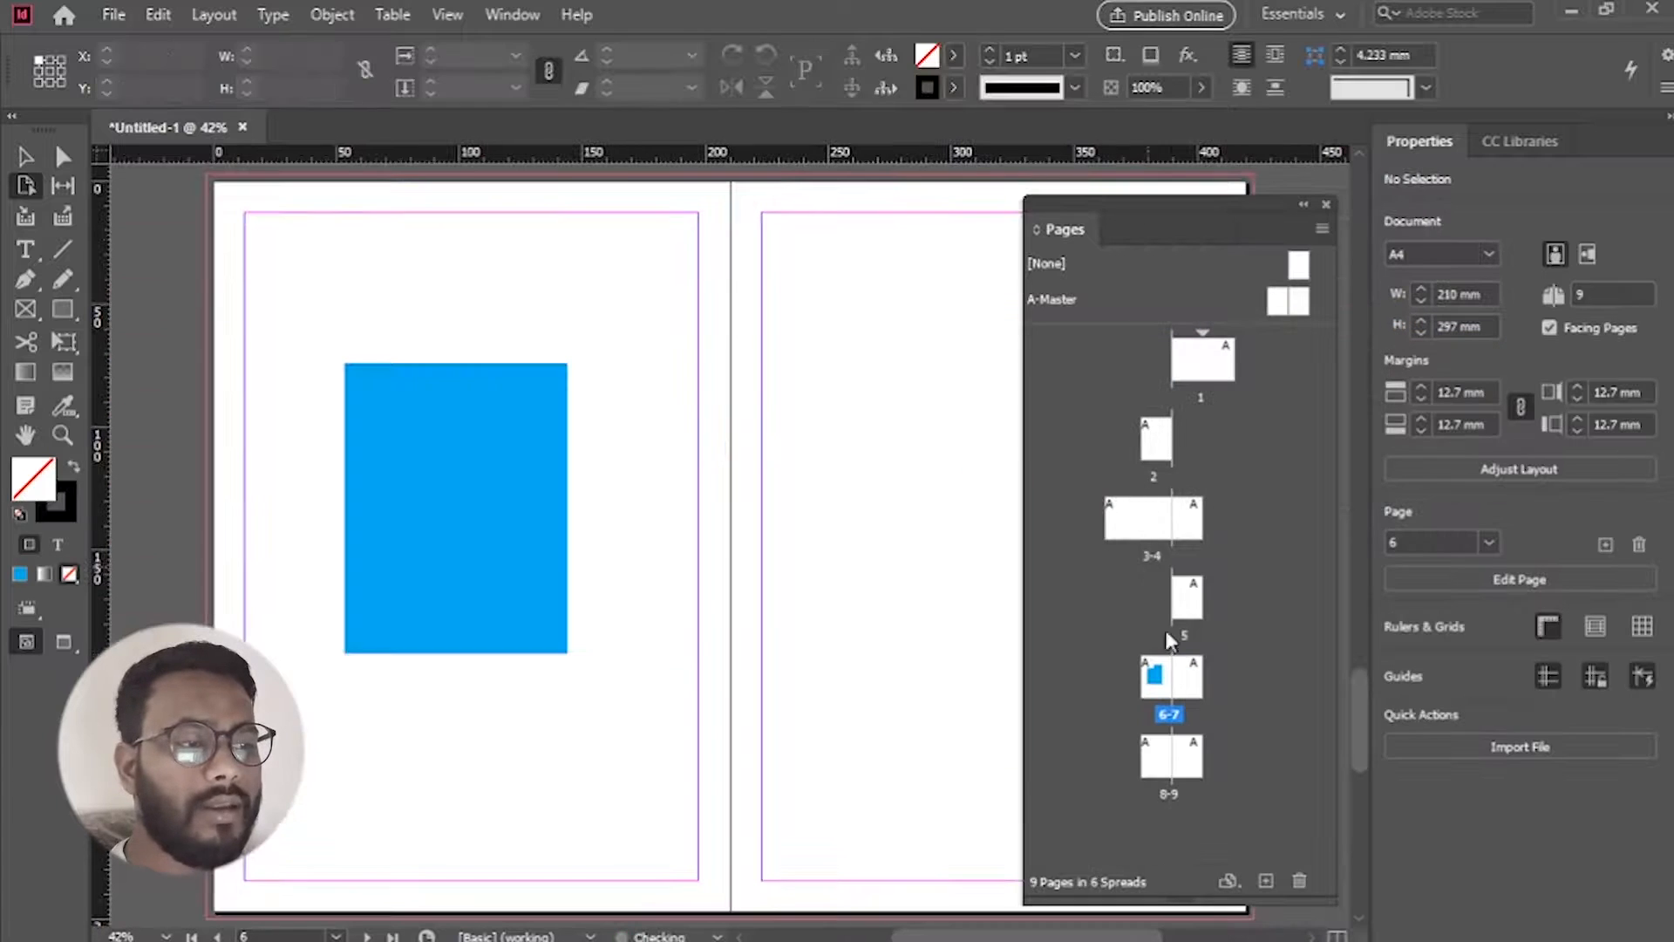
- Delete page 9, then add a new page after page 8
double_click(1195, 772)
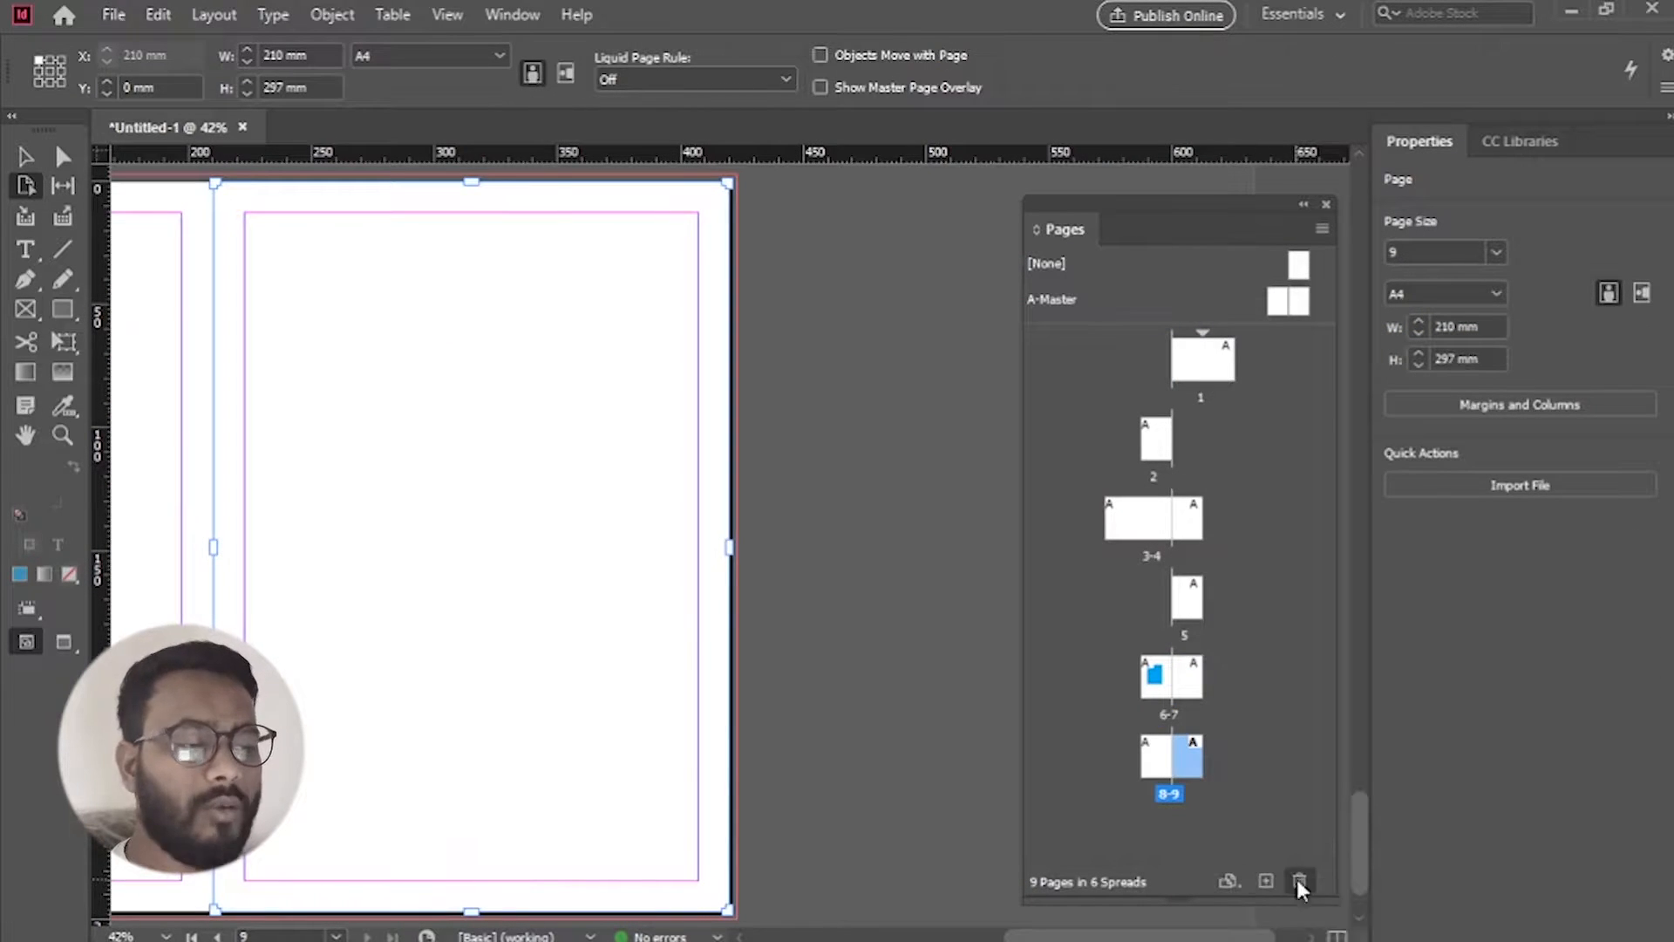
click(1300, 882)
double_click(1162, 769)
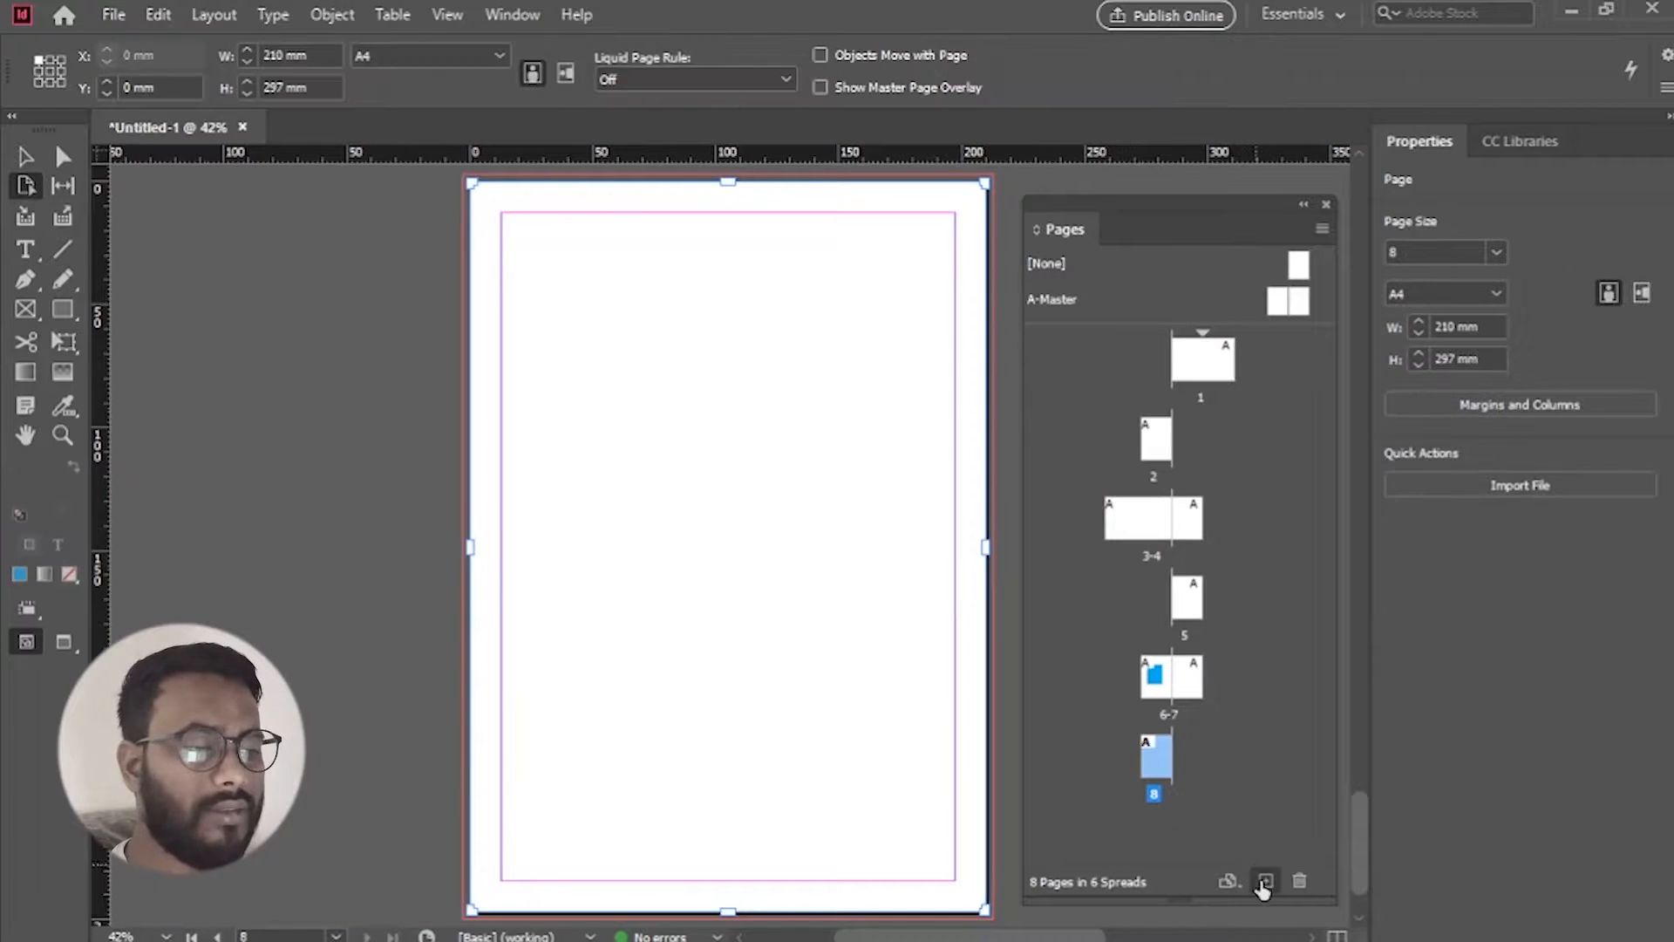
click(1267, 887)
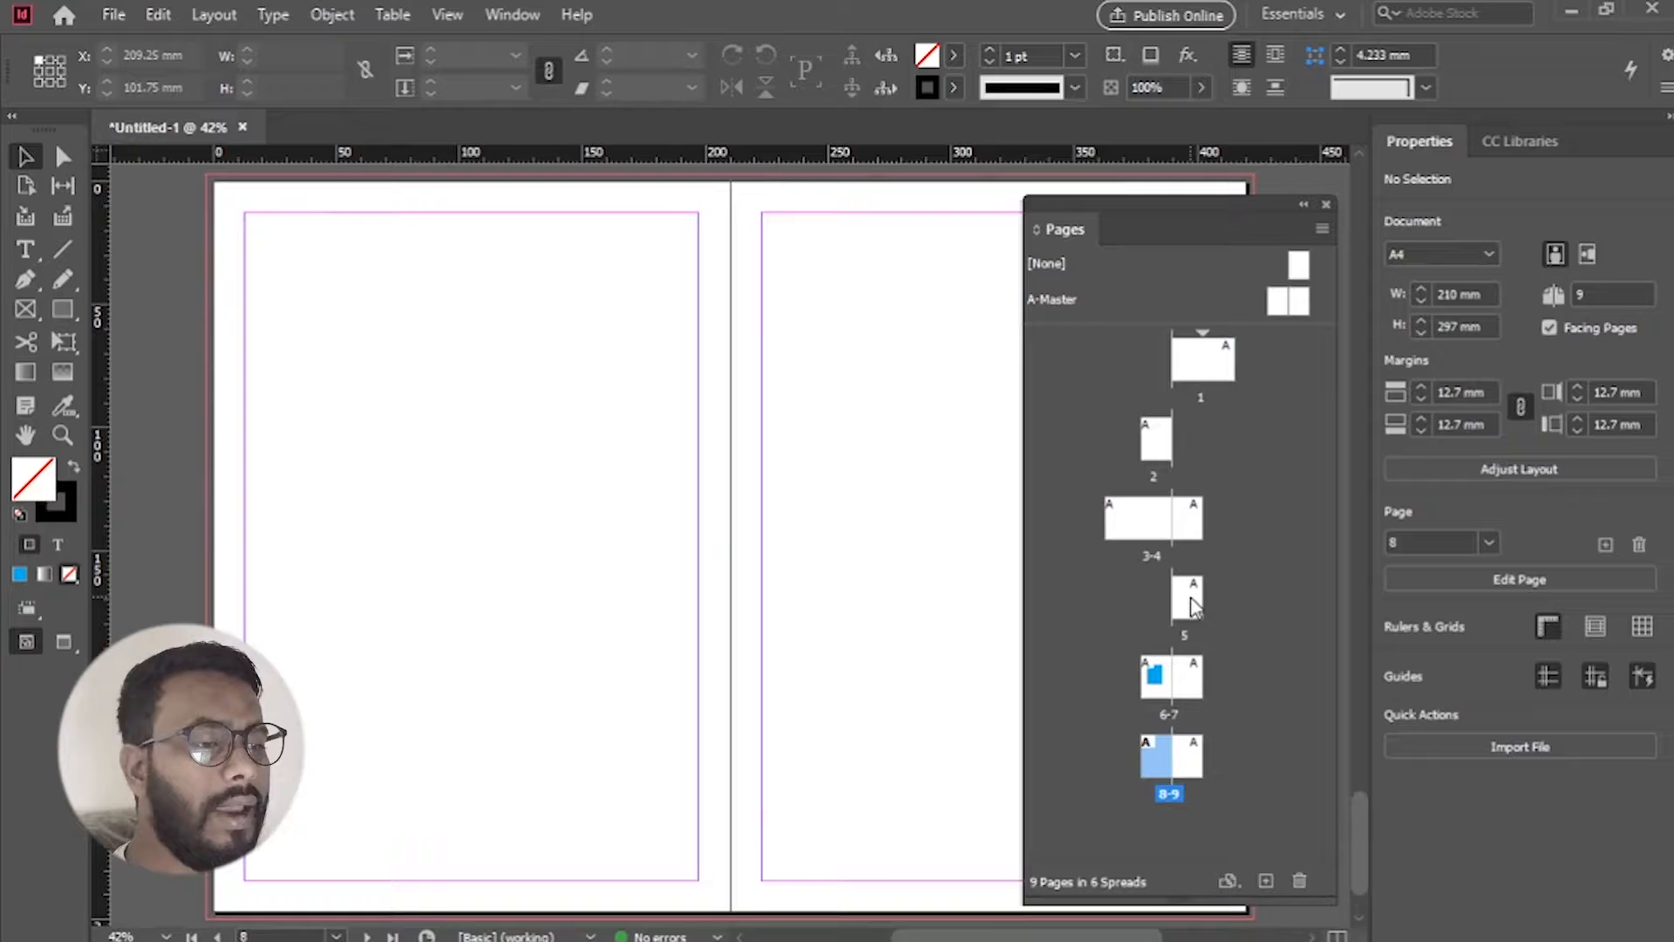
- Duplicate the spread containing page 5
double_click(1189, 603)
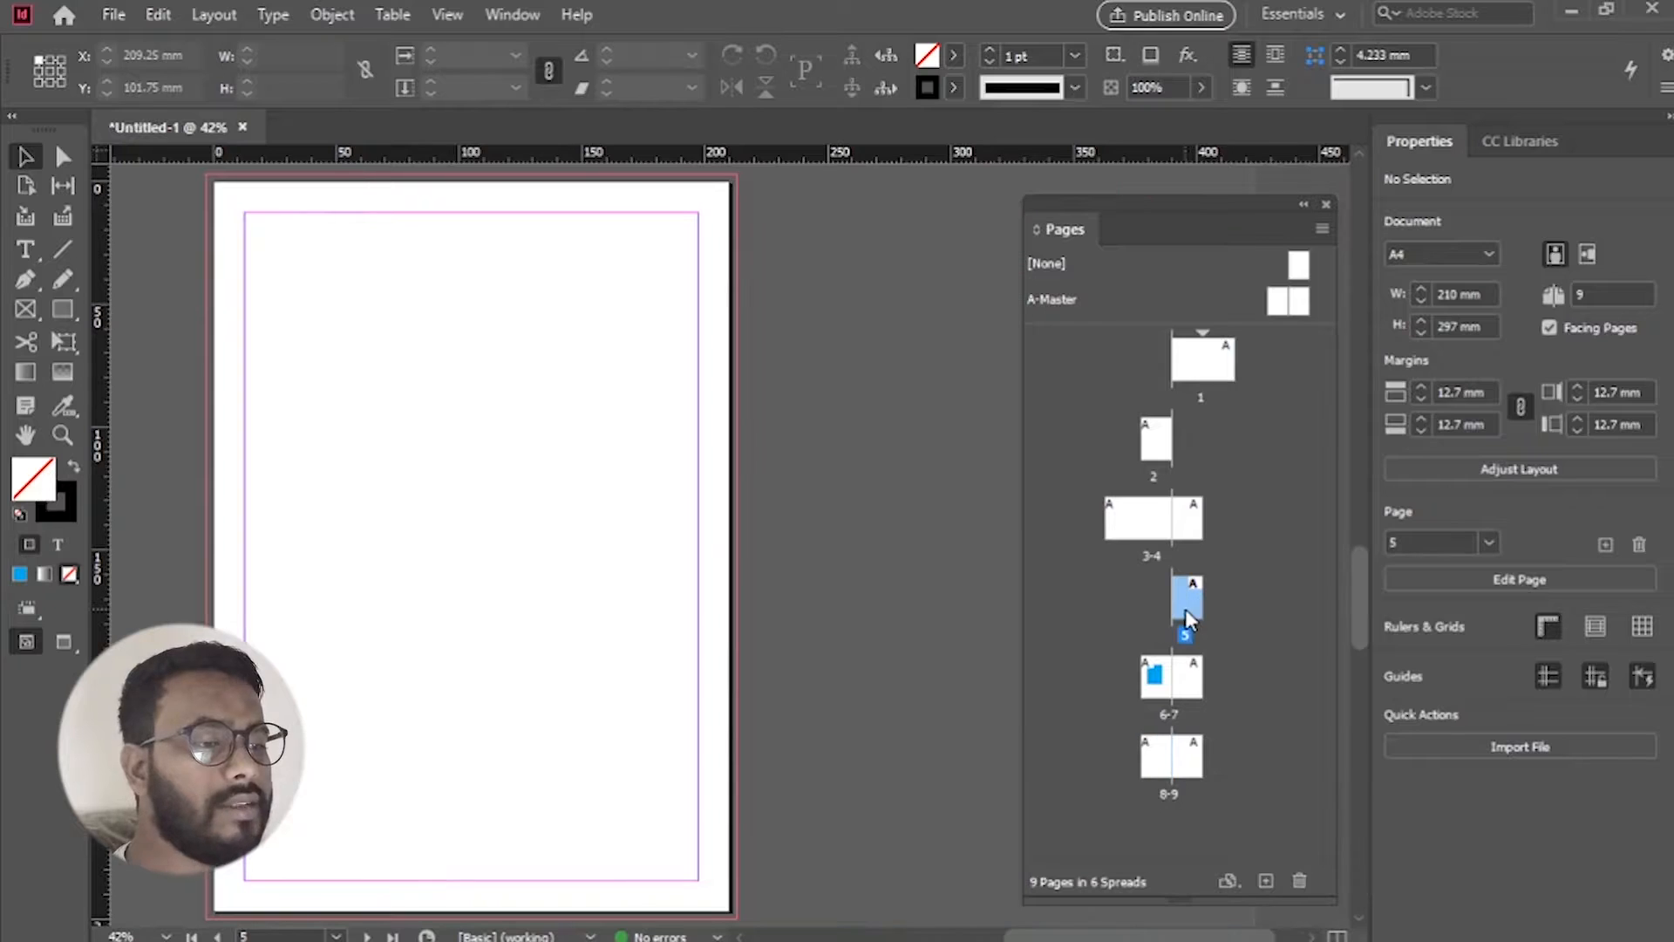
right_click(1189, 607)
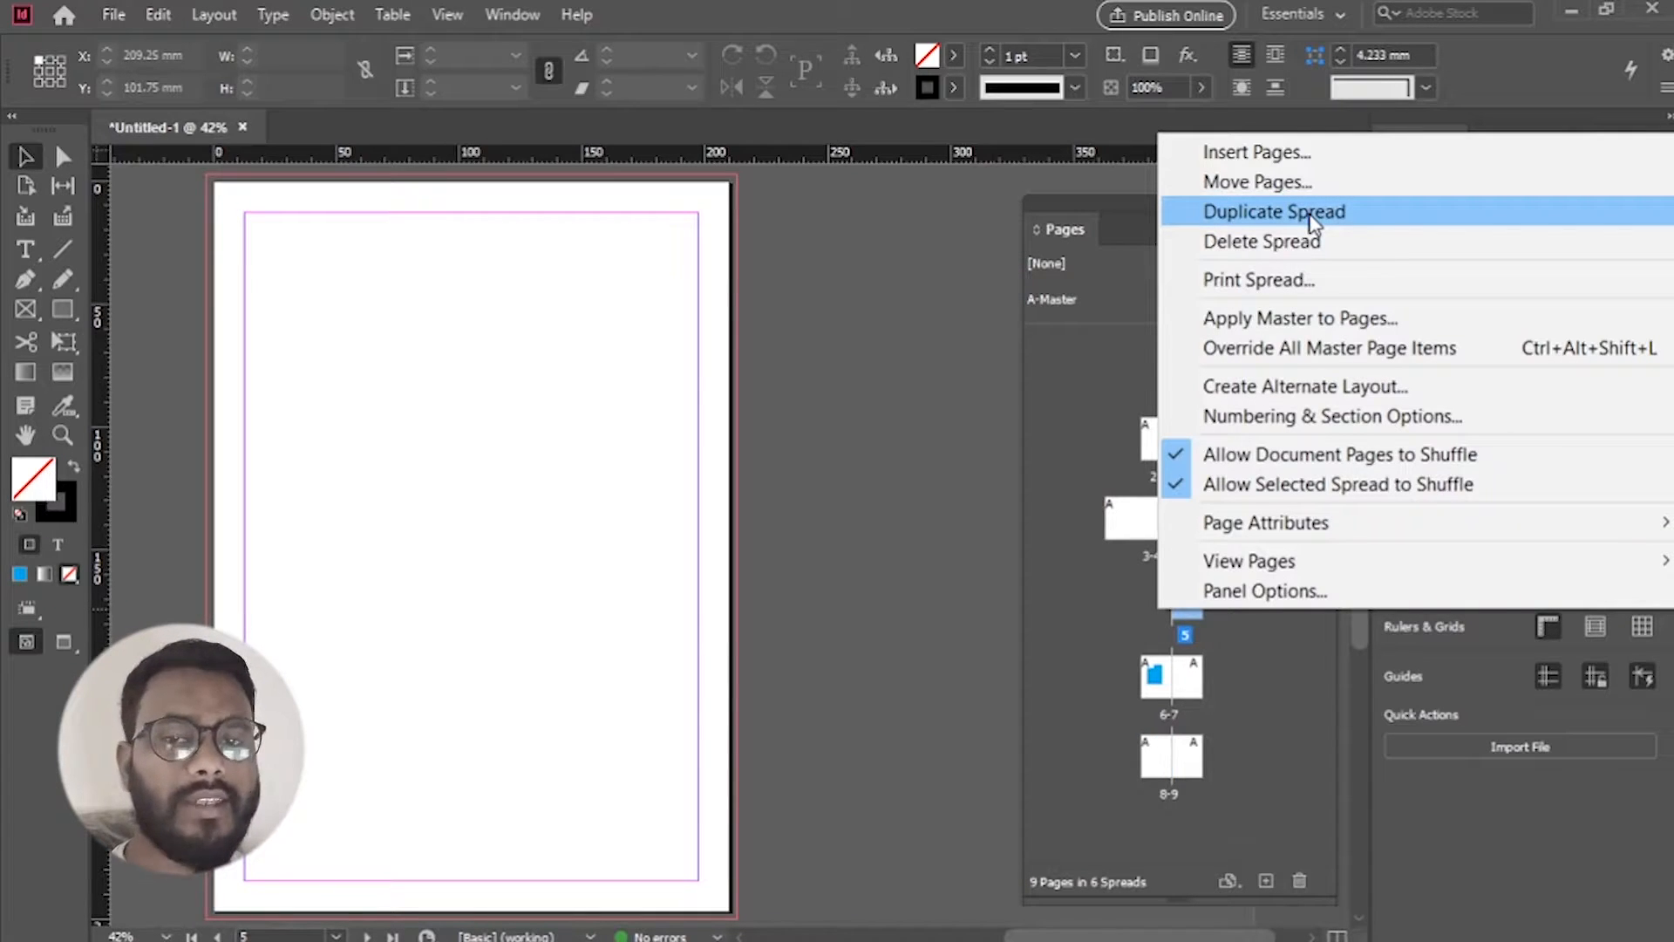
click(1315, 212)
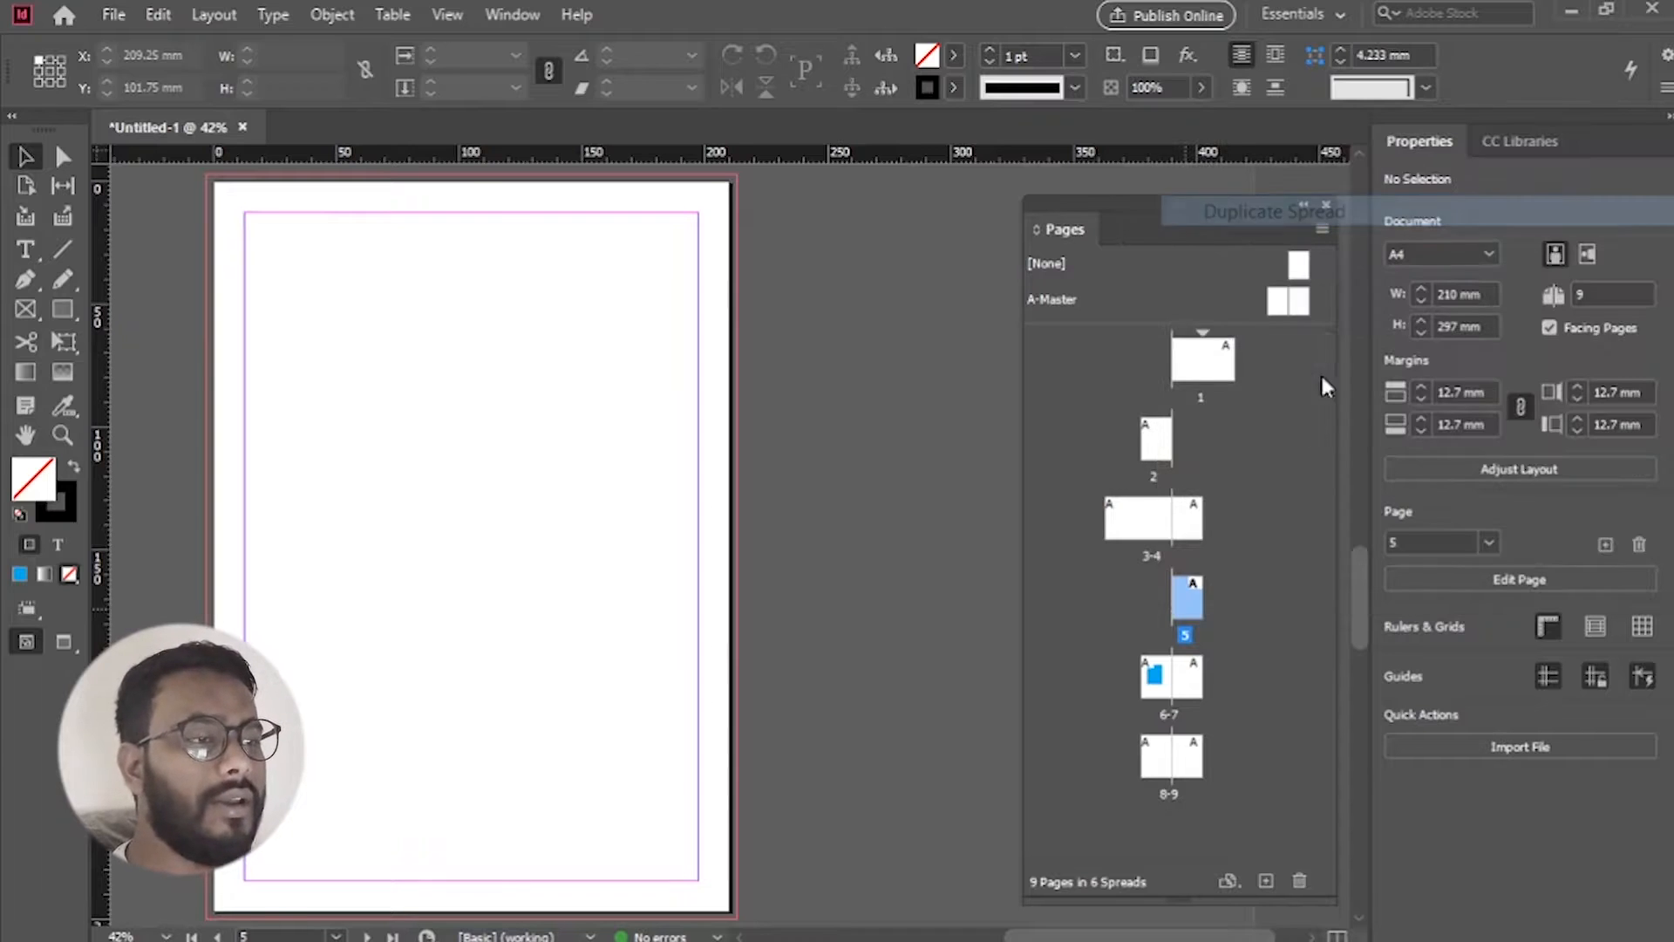
- Open the Move Pages dialog for page 6, which holds the blue rectangle, and move the dialog clear of the page
right_click(1168, 663)
click(1277, 224)
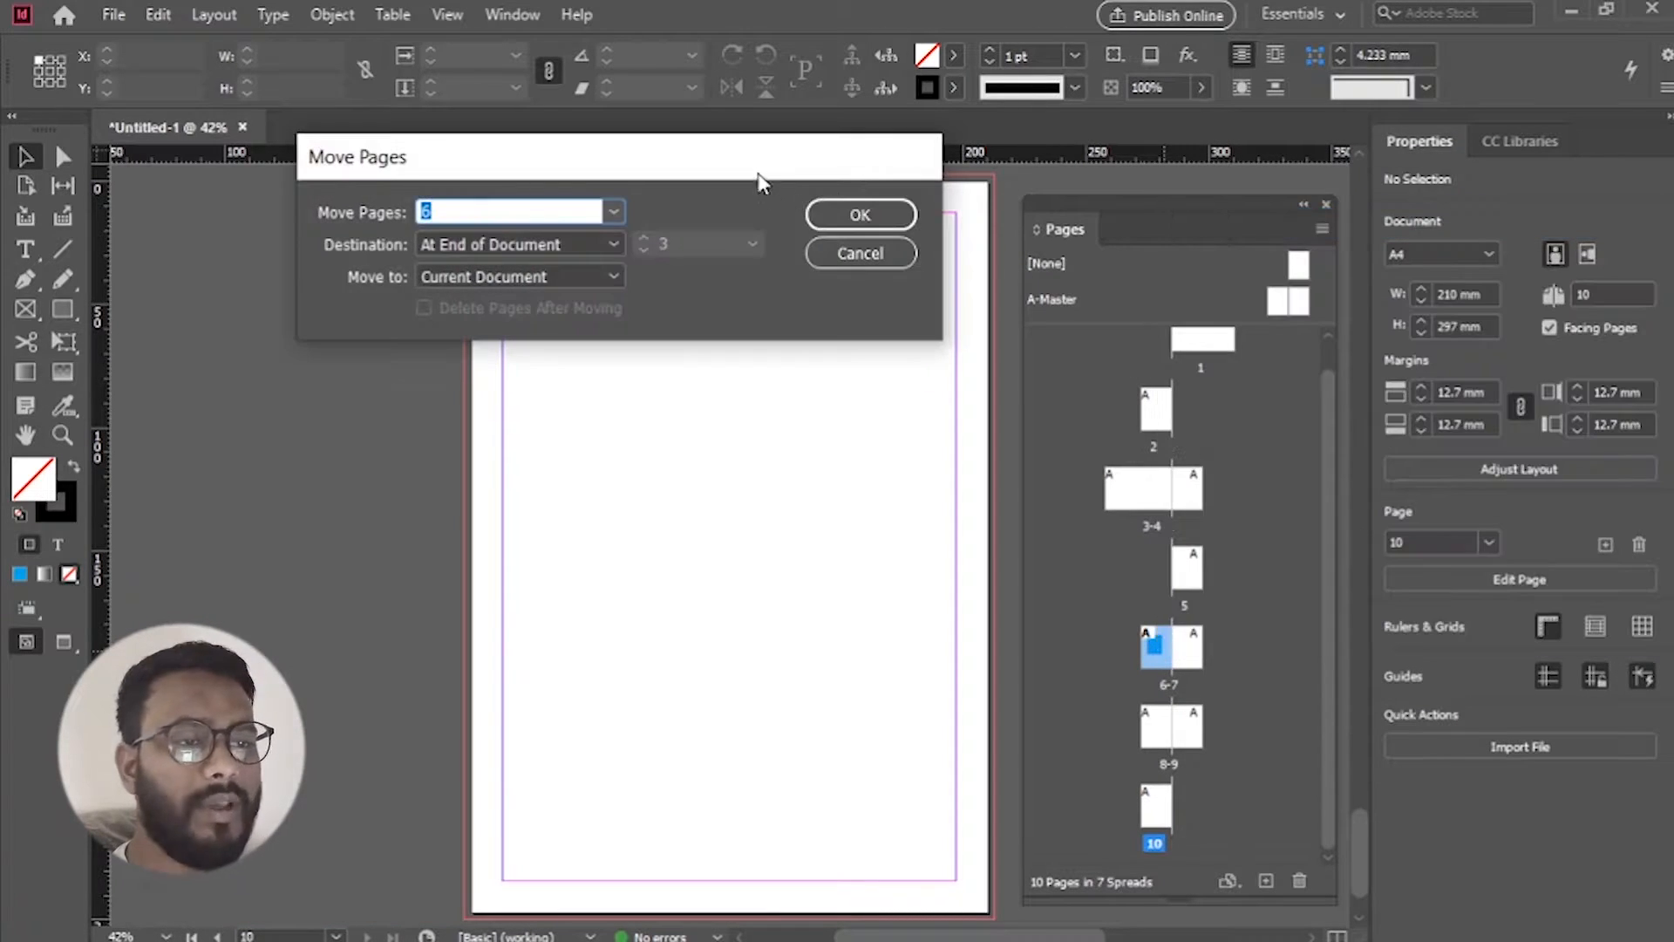
drag(762, 183, 603, 295)
- Try the At Start of Document, At End of Document and Before Page destinations for moving page 6
click(381, 357)
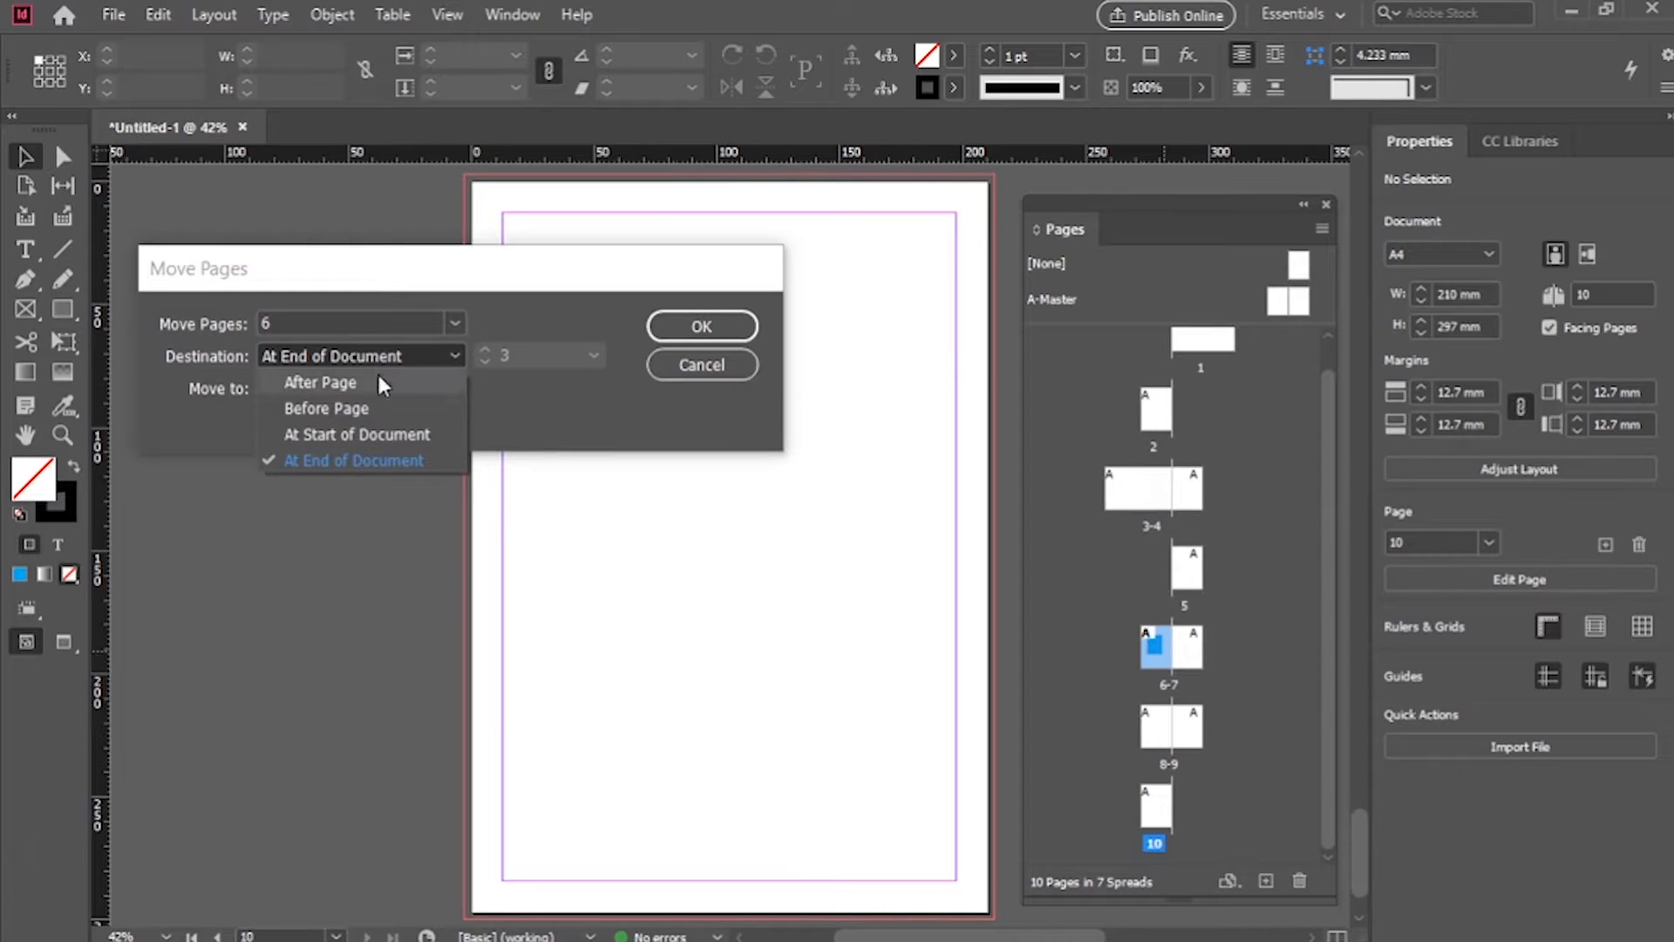
click(357, 435)
click(358, 356)
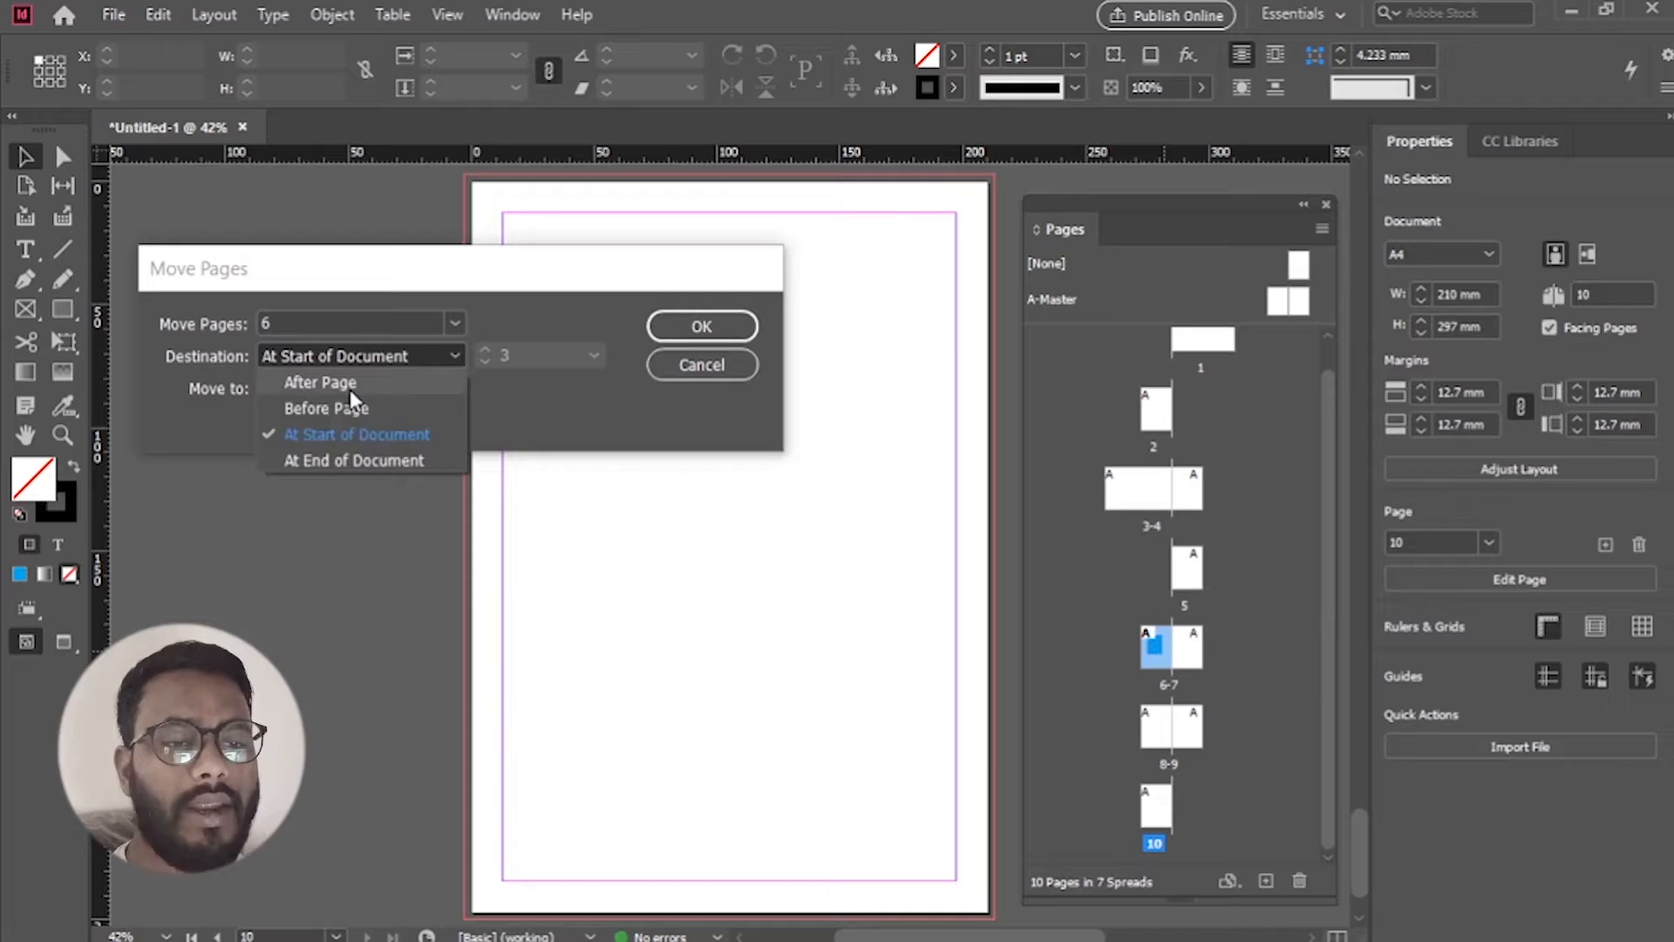
click(345, 460)
click(342, 358)
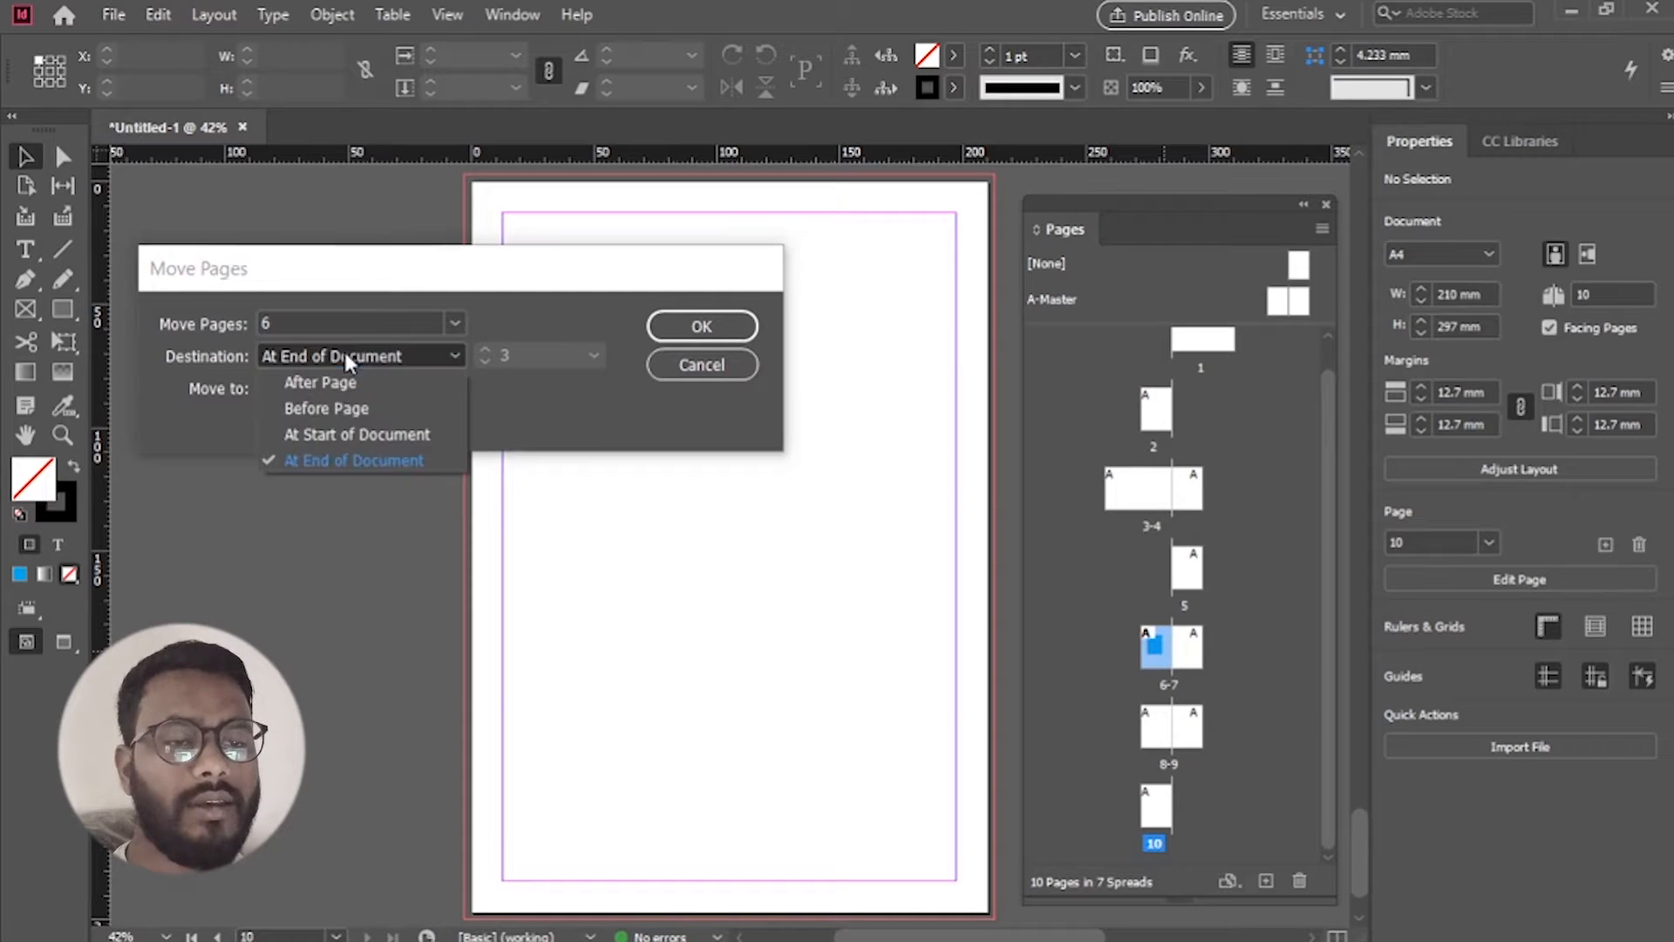
click(327, 408)
click(594, 355)
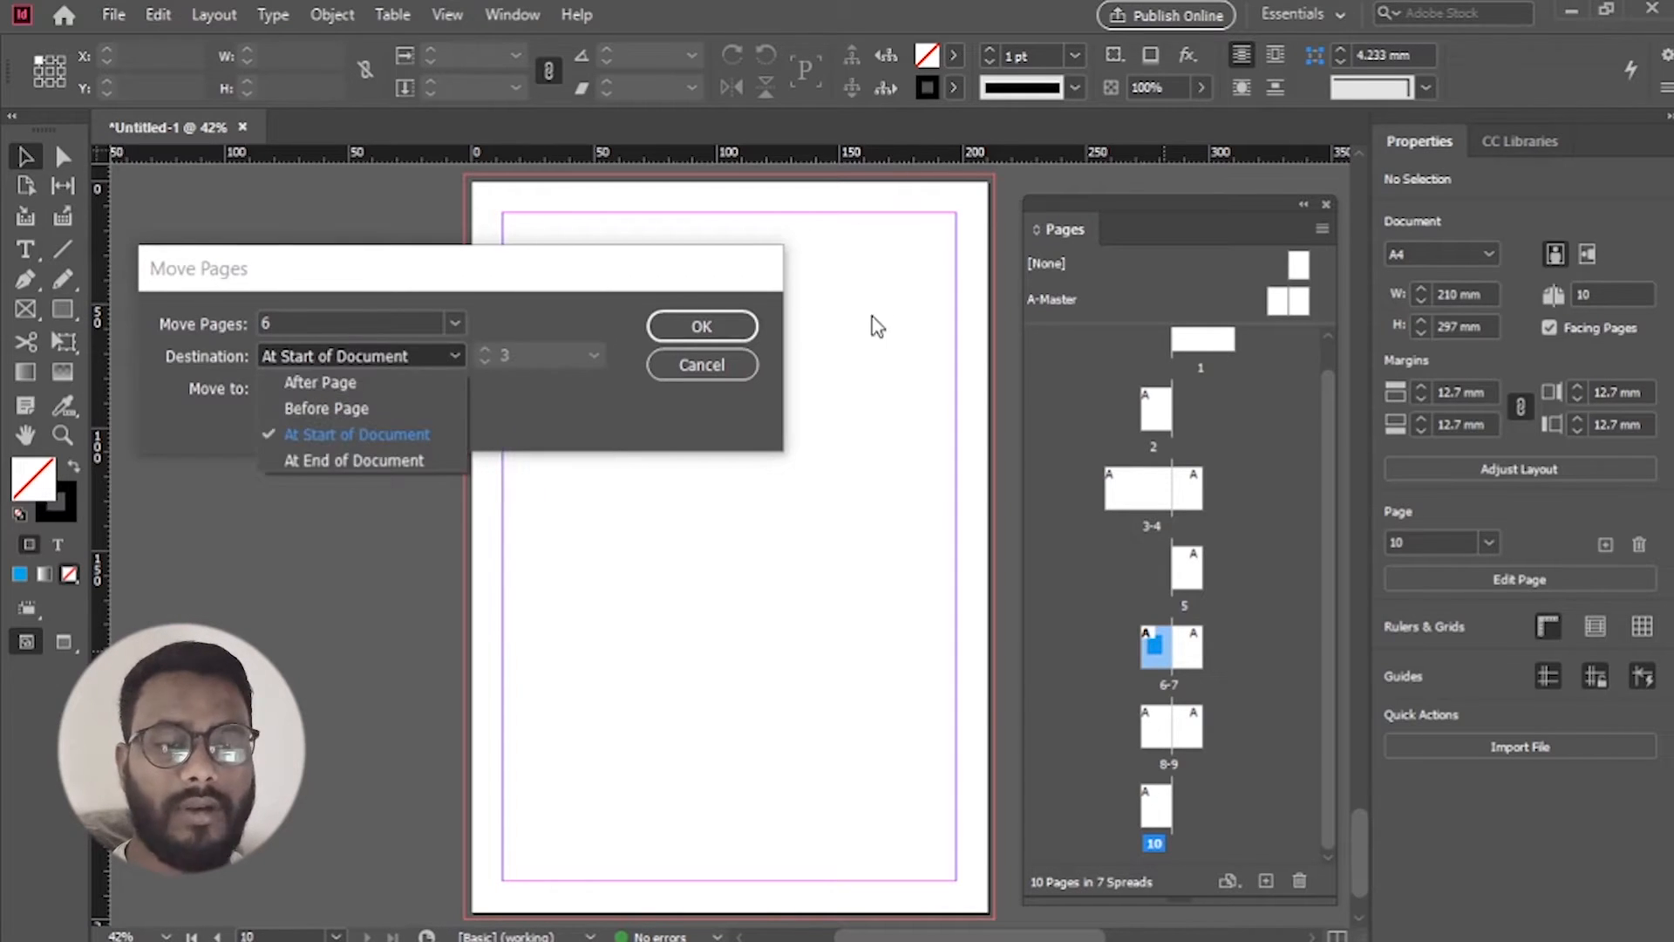
- Move page 6 to the start of the current document
click(494, 281)
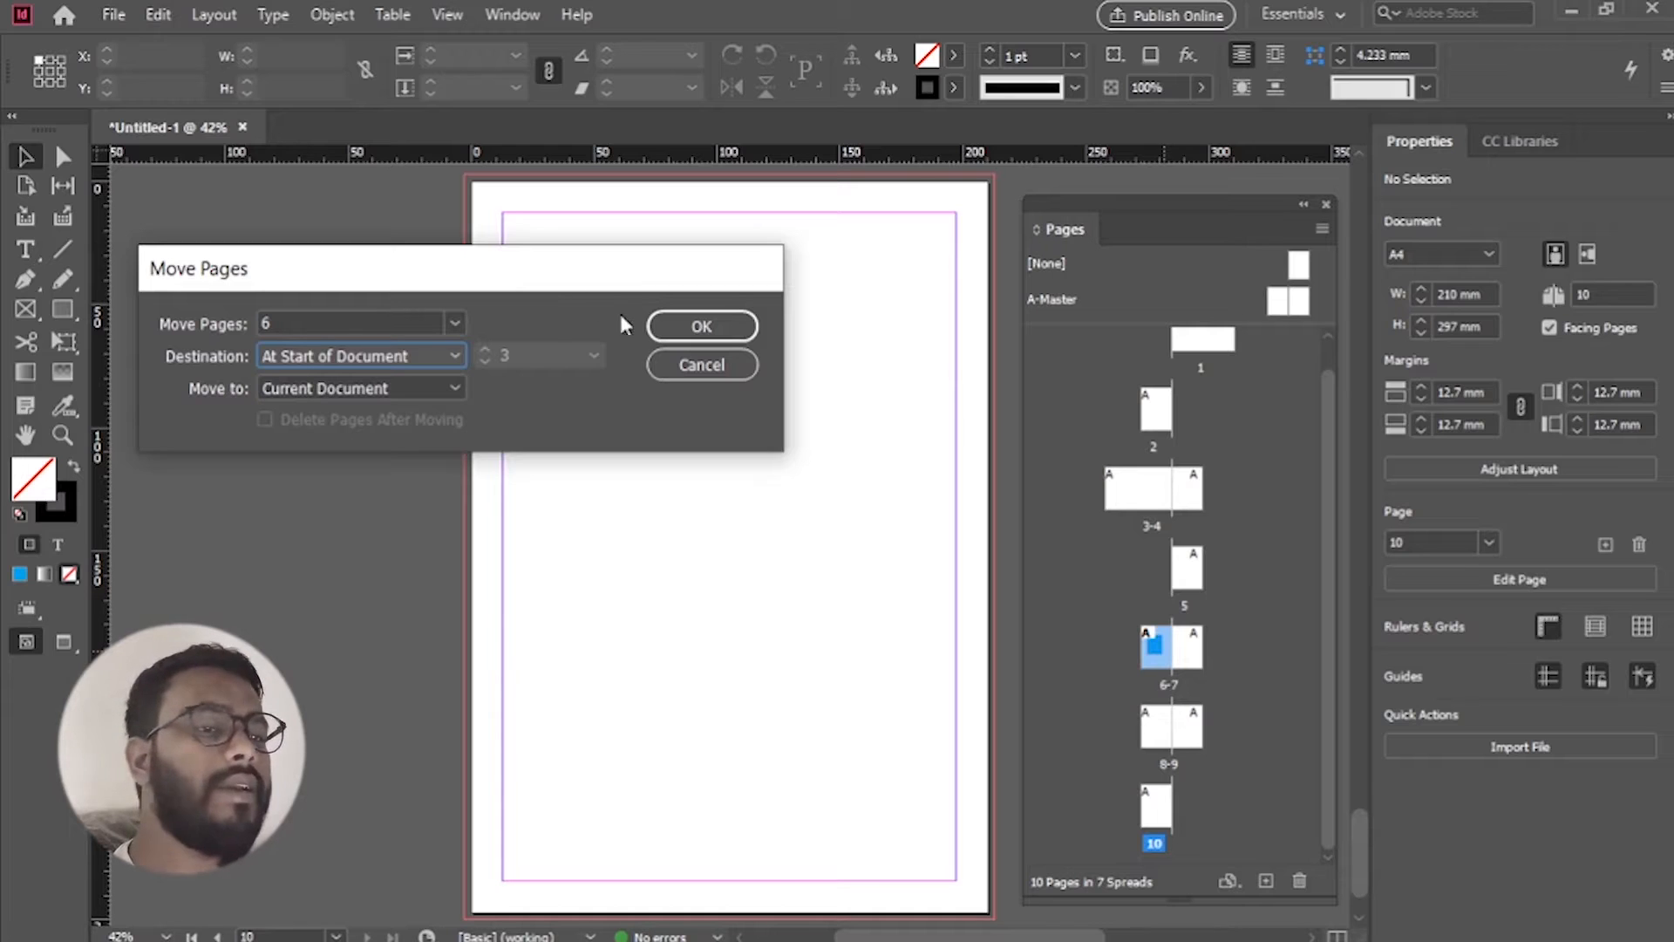
click(678, 326)
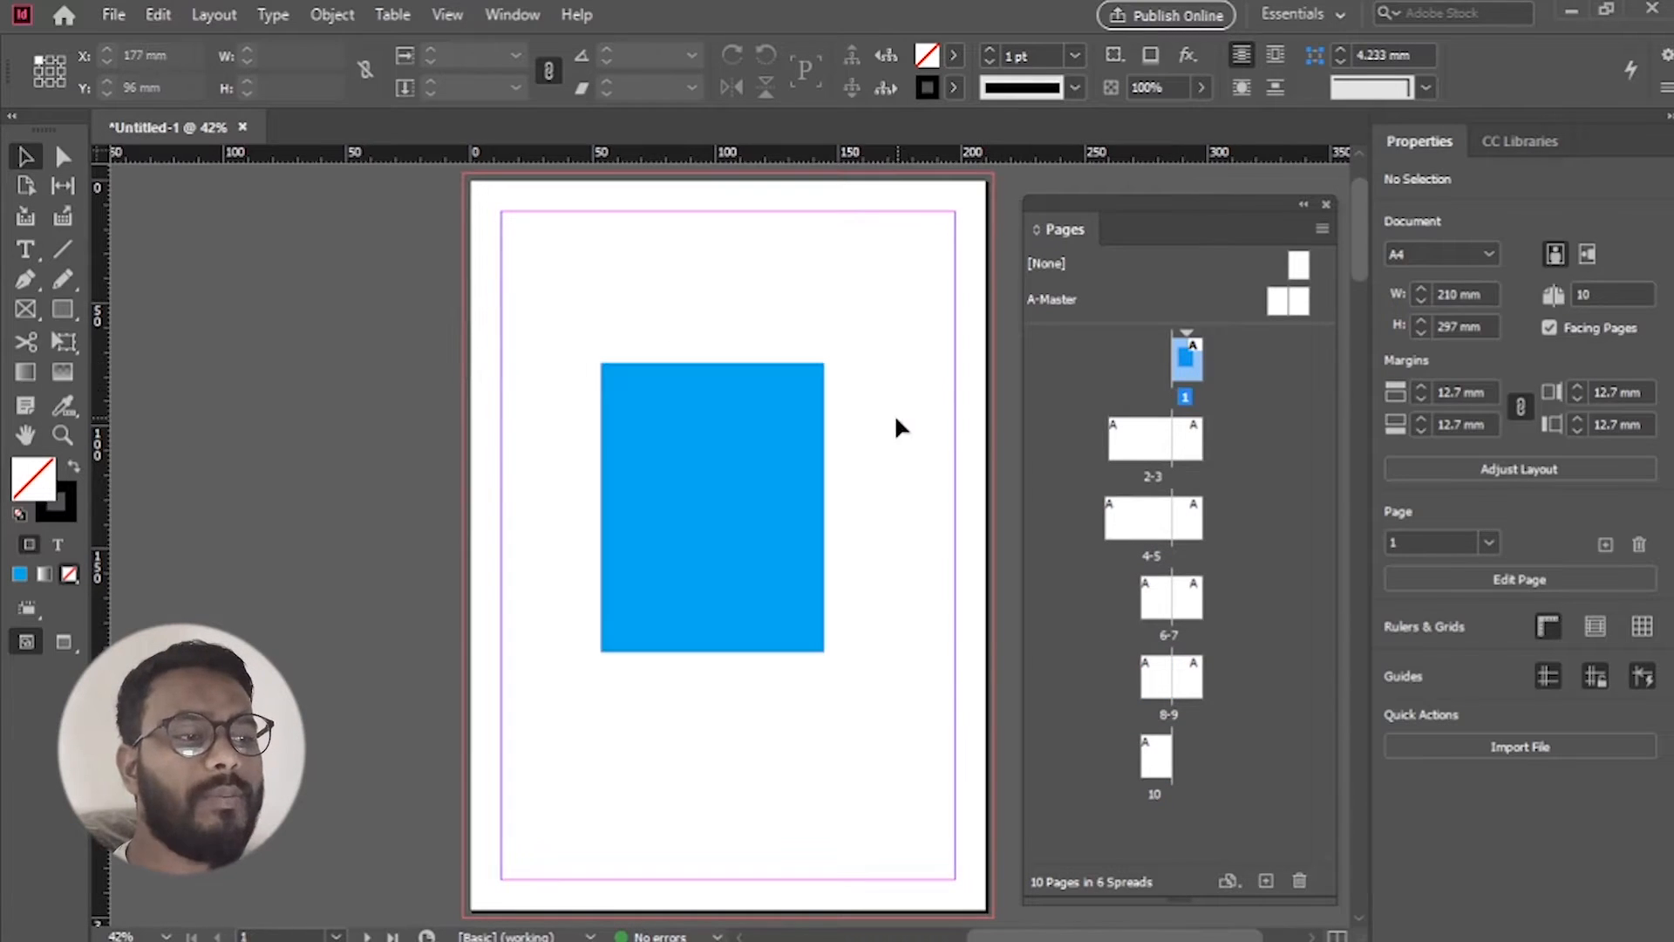